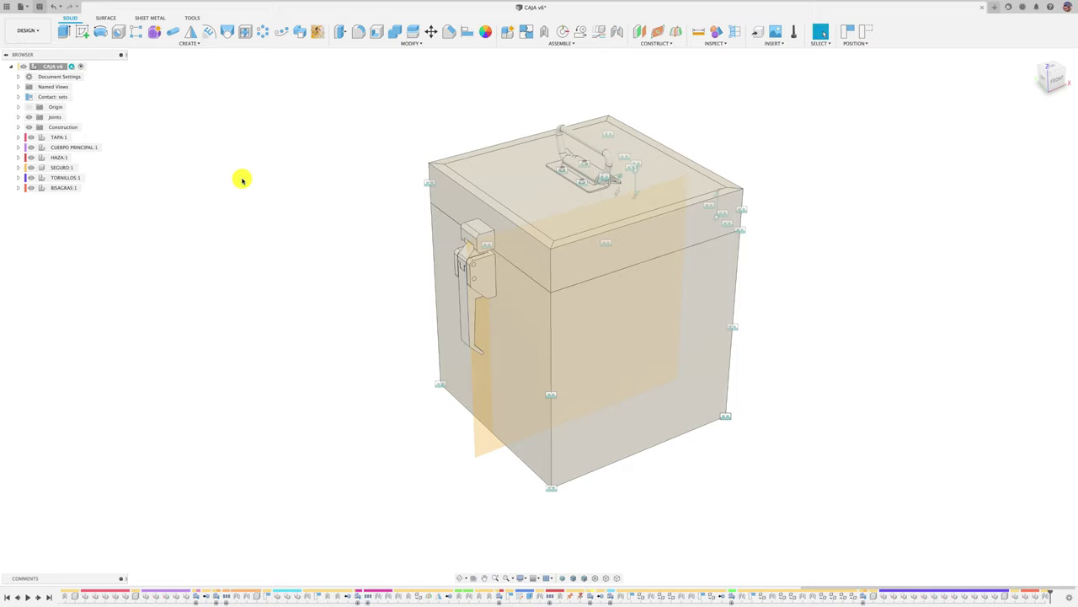
- Orbit the box to a tilted view and open the McMaster-Carr parts catalogue
mouse_move(242, 180)
shift+middle_down()
mouse_move(635, 241)
mouse_move(628, 231)
shift+middle_up()
scroll(666, 315, up, 5)
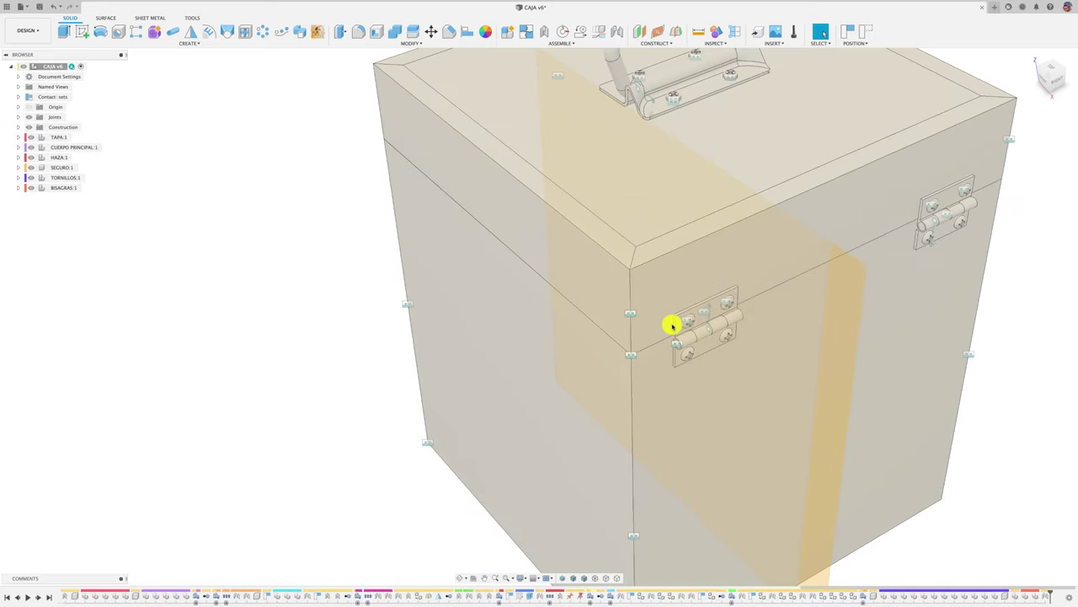
scroll(689, 360, down, 3)
scroll(739, 287, down, 2)
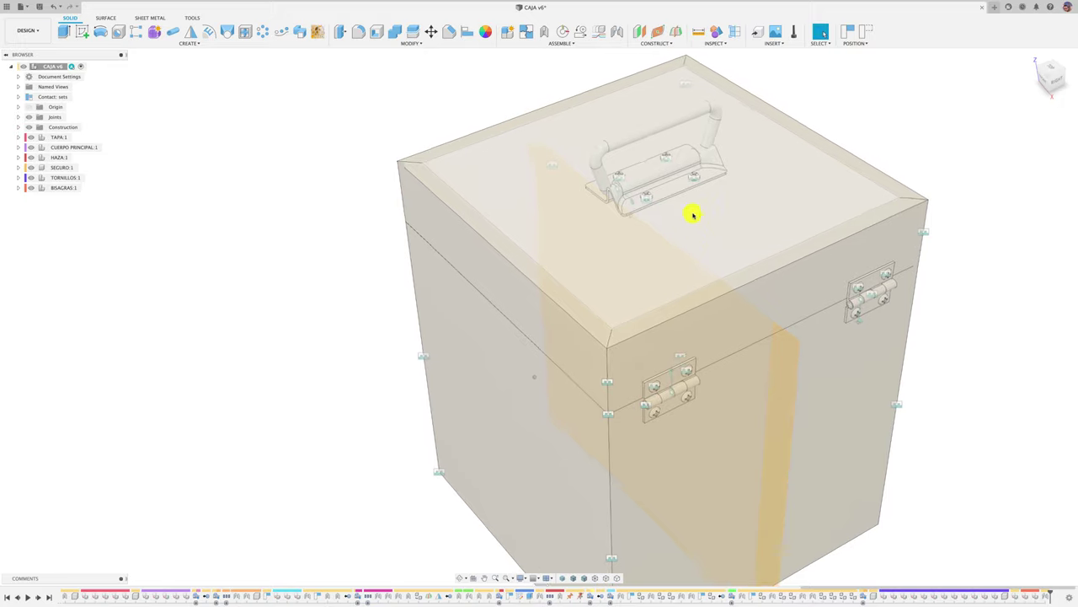
mouse_move(730, 141)
shift+middle_down()
mouse_move(626, 214)
mouse_move(611, 238)
mouse_move(522, 267)
mouse_move(393, 345)
mouse_move(429, 306)
shift+middle_up()
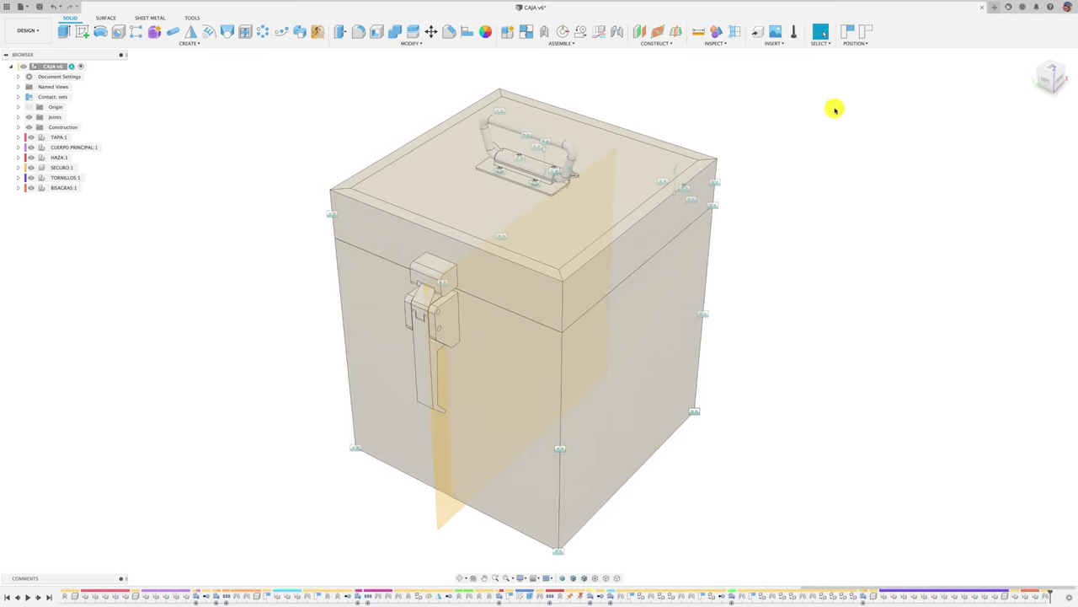
click(781, 45)
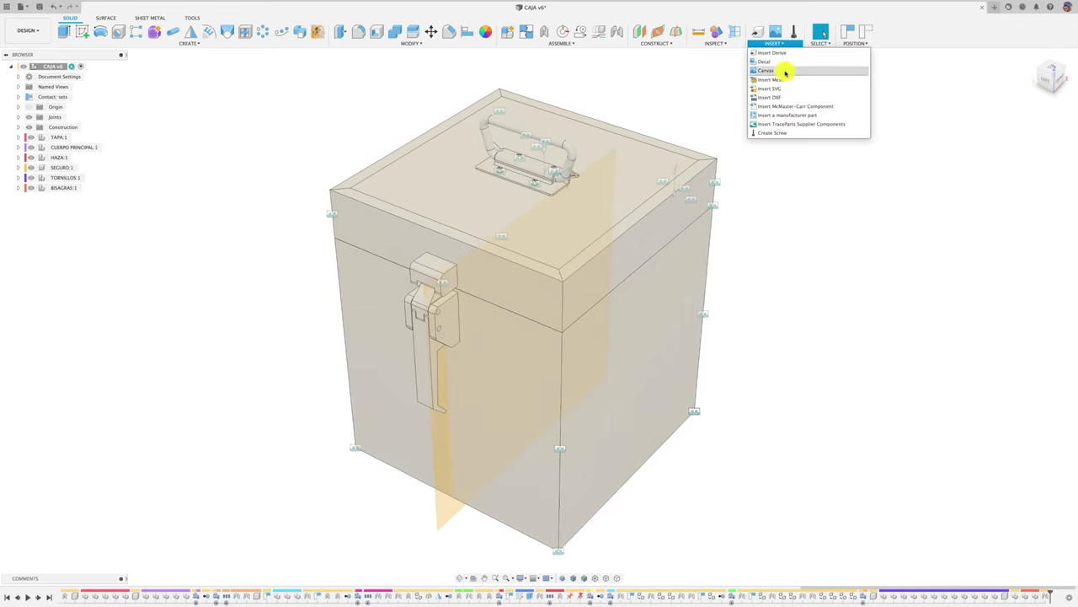
click(803, 109)
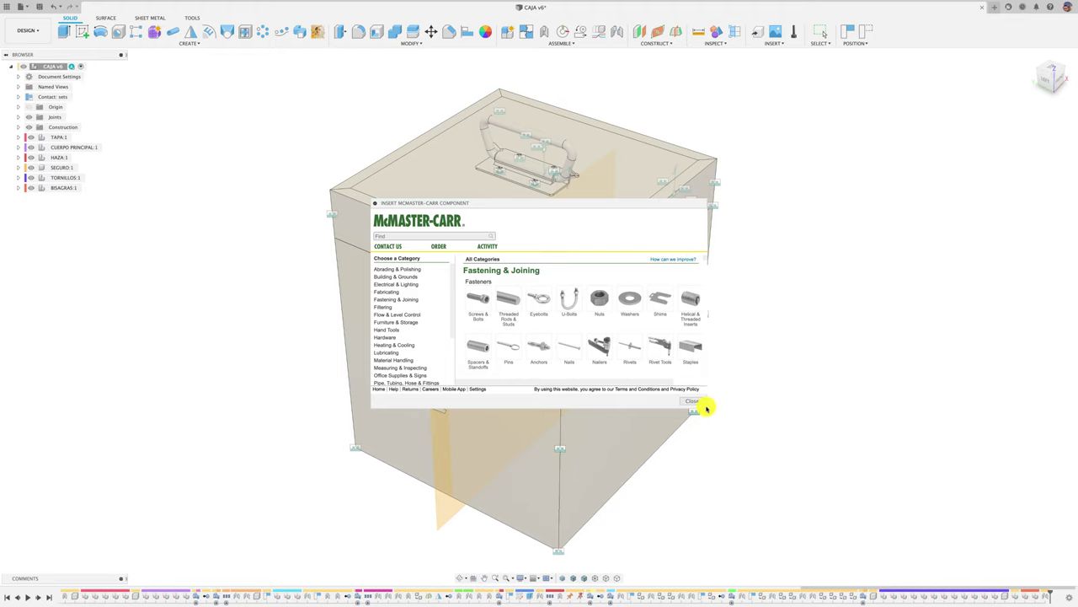
- Scroll through the McMaster-Carr catalogue and open the Draw Latches product page
drag(706, 409, 915, 506)
scroll(716, 348, down, 5)
scroll(691, 309, down, 5)
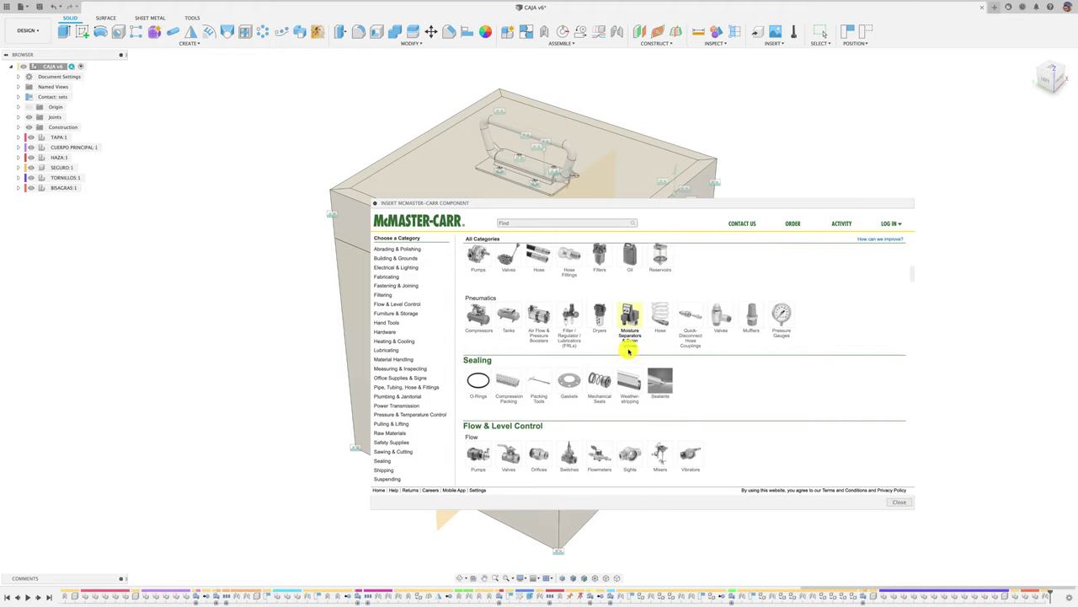
scroll(628, 352, down, 5)
scroll(628, 351, down, 5)
scroll(628, 352, down, 5)
scroll(629, 351, down, 3)
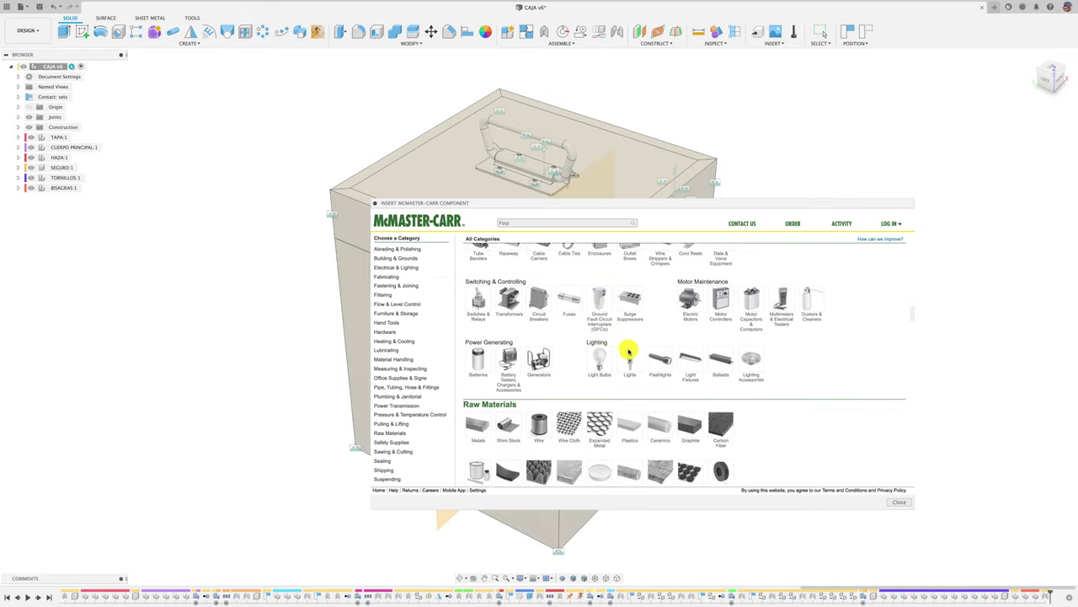
scroll(629, 352, down, 3)
scroll(628, 352, down, 3)
scroll(629, 352, down, 3)
scroll(628, 351, down, 3)
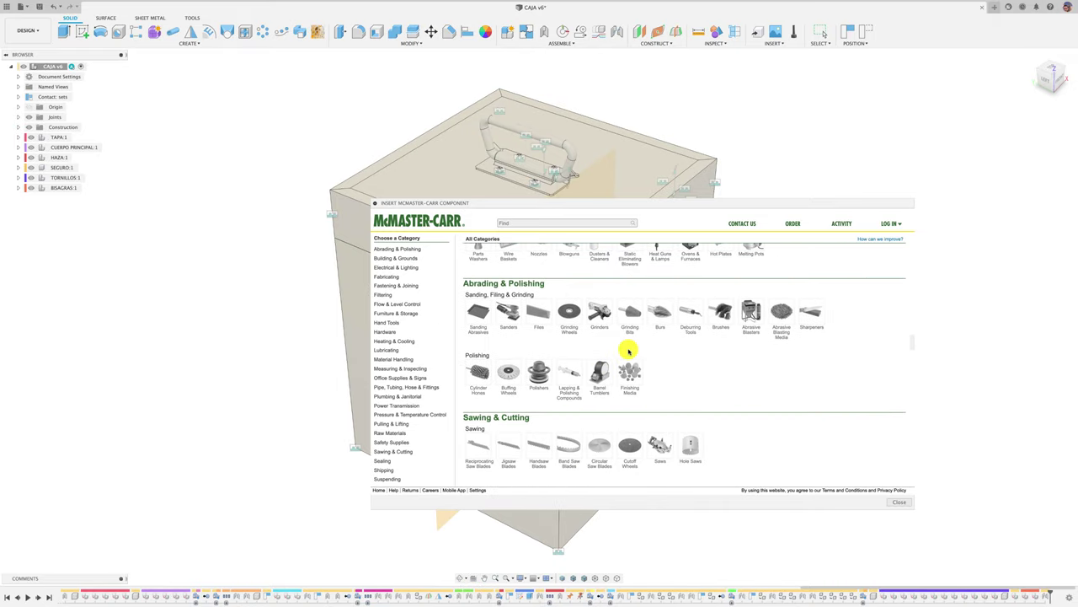
scroll(628, 351, down, 3)
scroll(628, 351, down, 3)
scroll(628, 351, down, 3)
scroll(629, 351, down, 3)
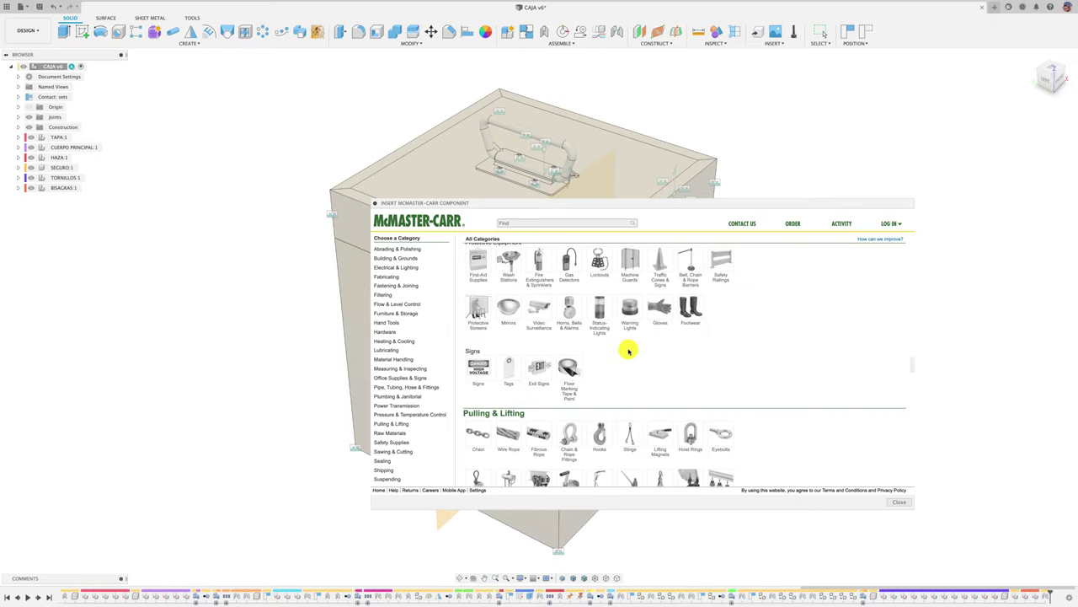
scroll(628, 351, down, 1)
scroll(626, 373, down, 1)
scroll(626, 373, down, 2)
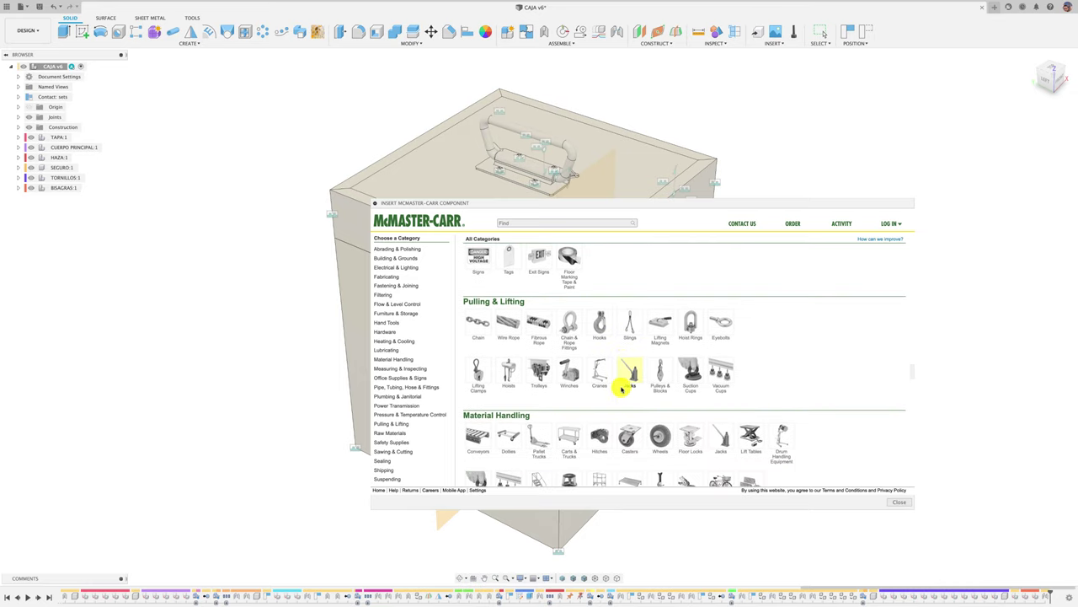
scroll(626, 373, down, 5)
scroll(623, 384, down, 6)
scroll(621, 389, down, 4)
scroll(621, 388, down, 2)
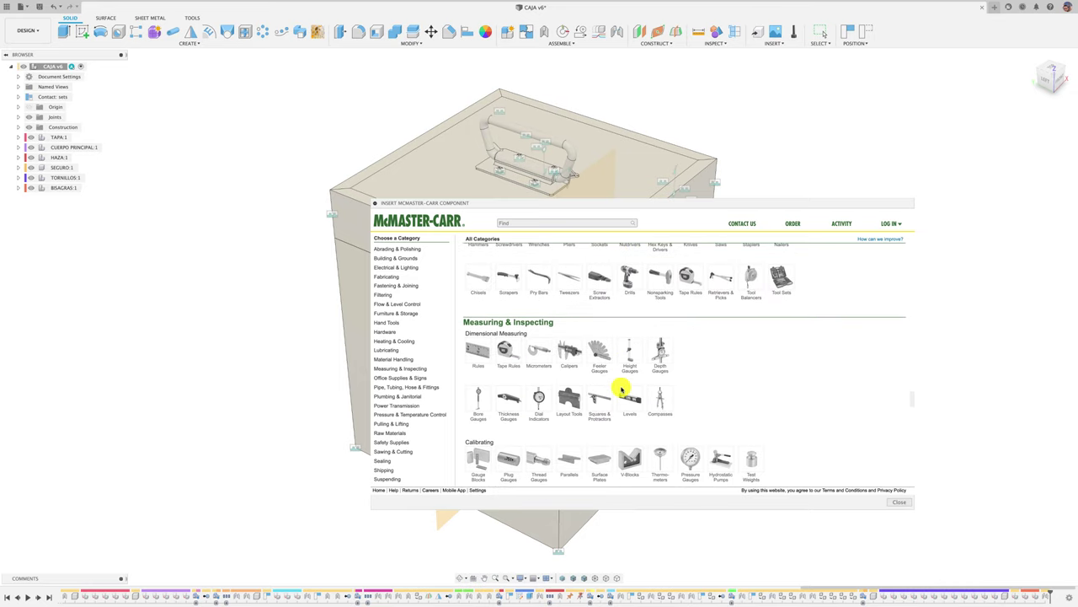
scroll(621, 389, down, 2)
scroll(622, 388, down, 2)
scroll(622, 388, down, 1)
scroll(622, 388, down, 2)
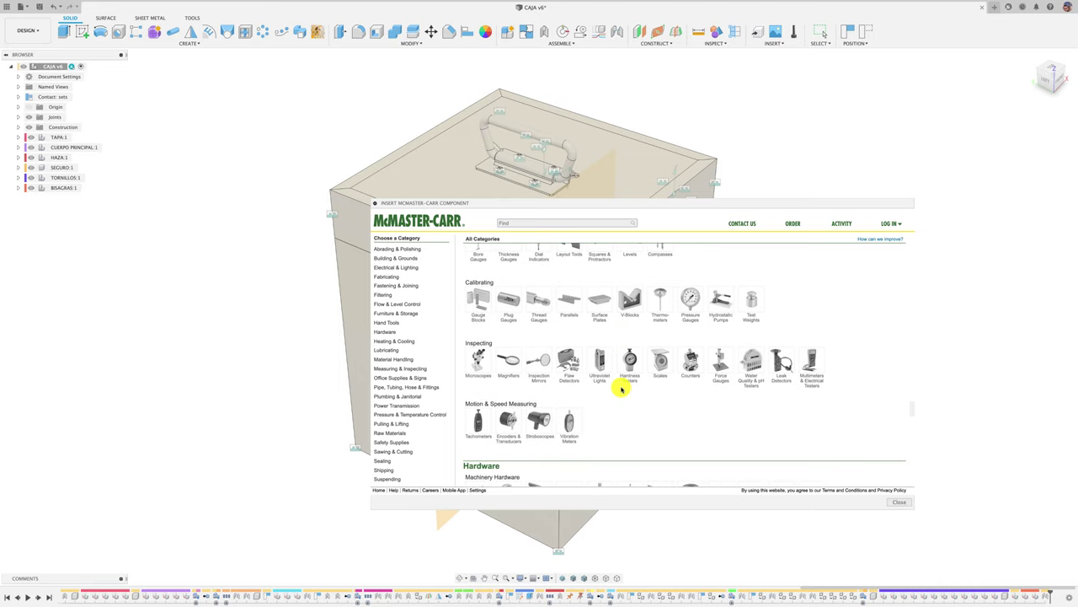
scroll(622, 388, down, 1)
scroll(621, 388, down, 1)
scroll(621, 388, down, 3)
scroll(621, 388, down, 1)
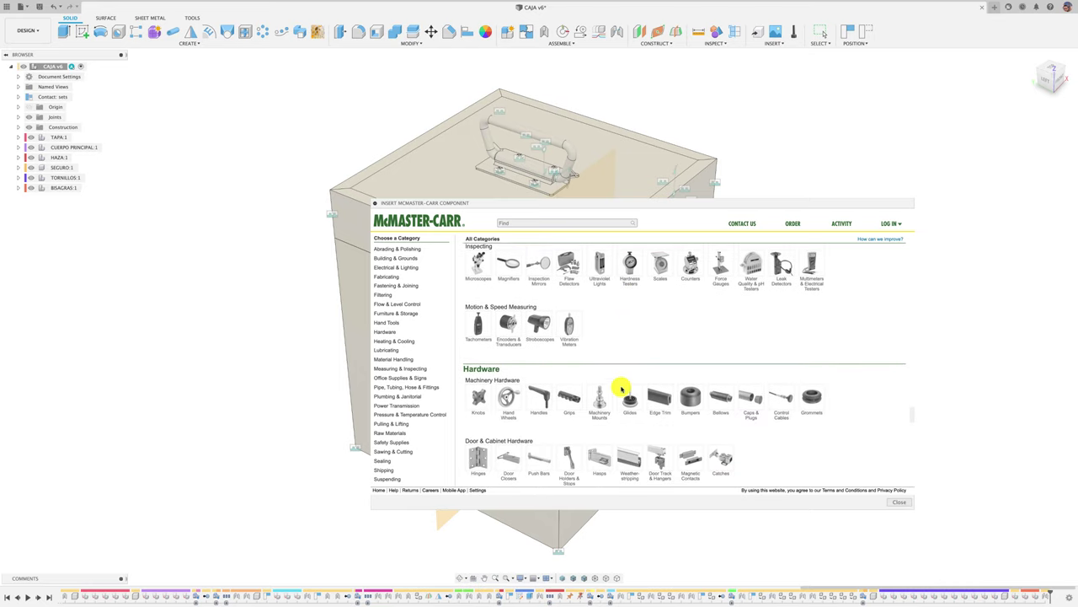
scroll(621, 388, down, 1)
scroll(621, 389, down, 2)
scroll(621, 388, down, 1)
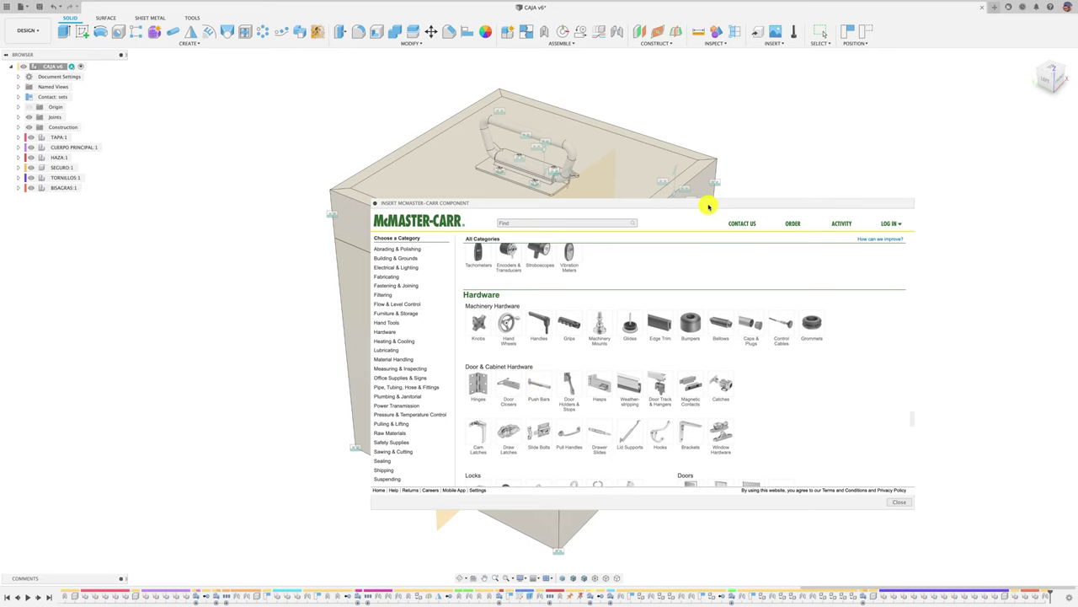
drag(709, 206, 790, 160)
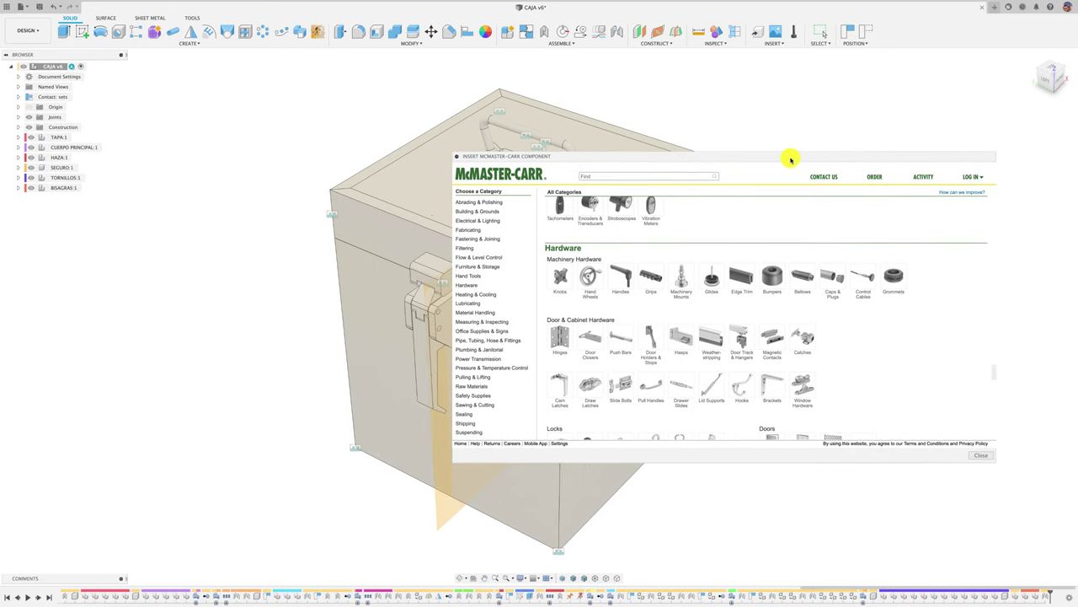
click(590, 386)
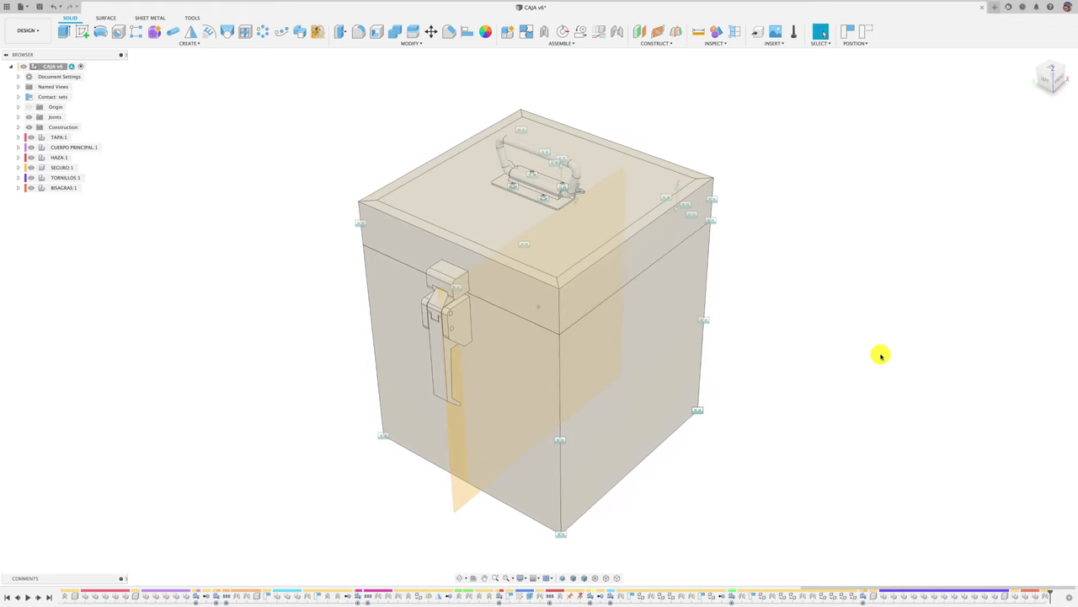
- Add the Chrome appearance from the Metal library to the design
click(410, 43)
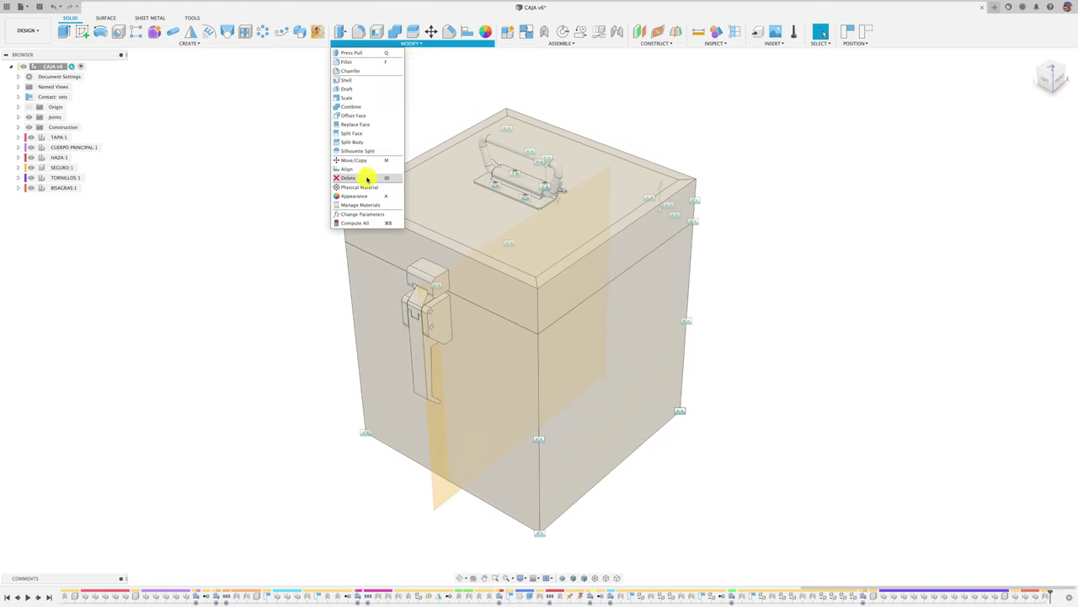
click(486, 31)
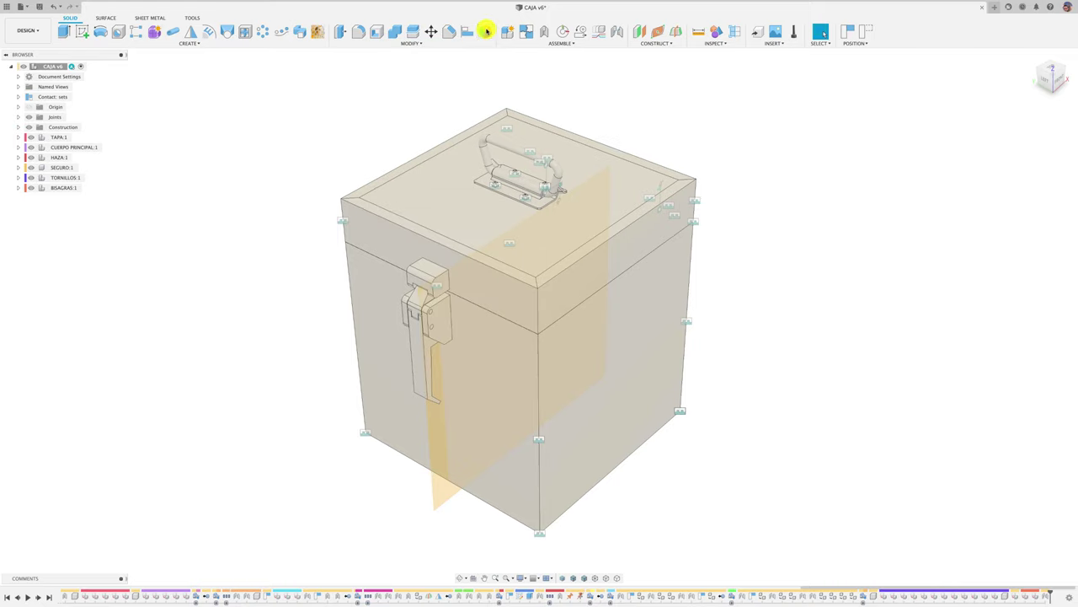
scroll(801, 332, up, 10)
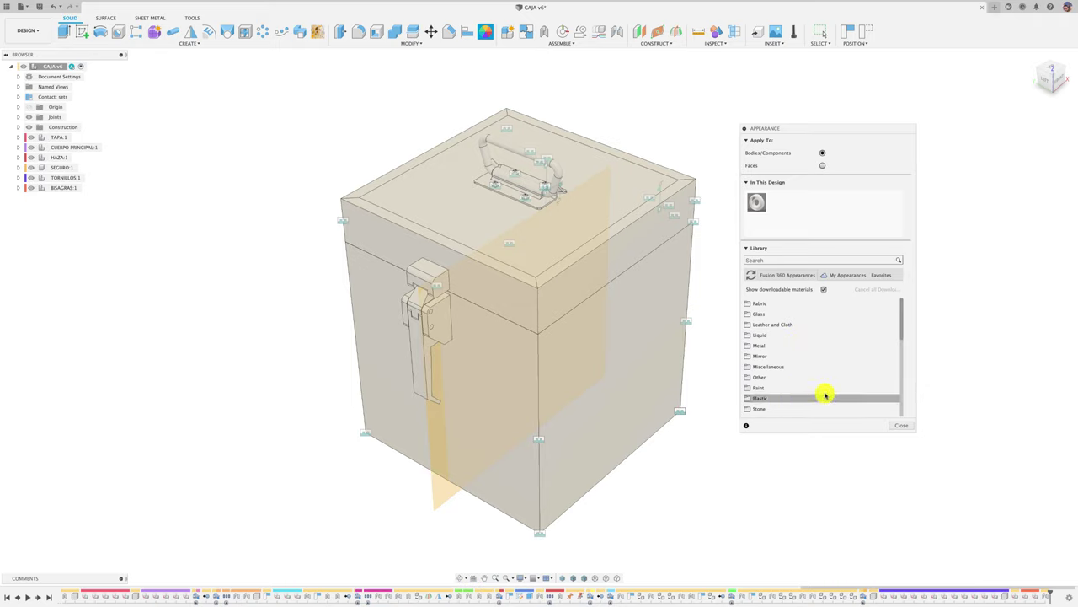
click(797, 346)
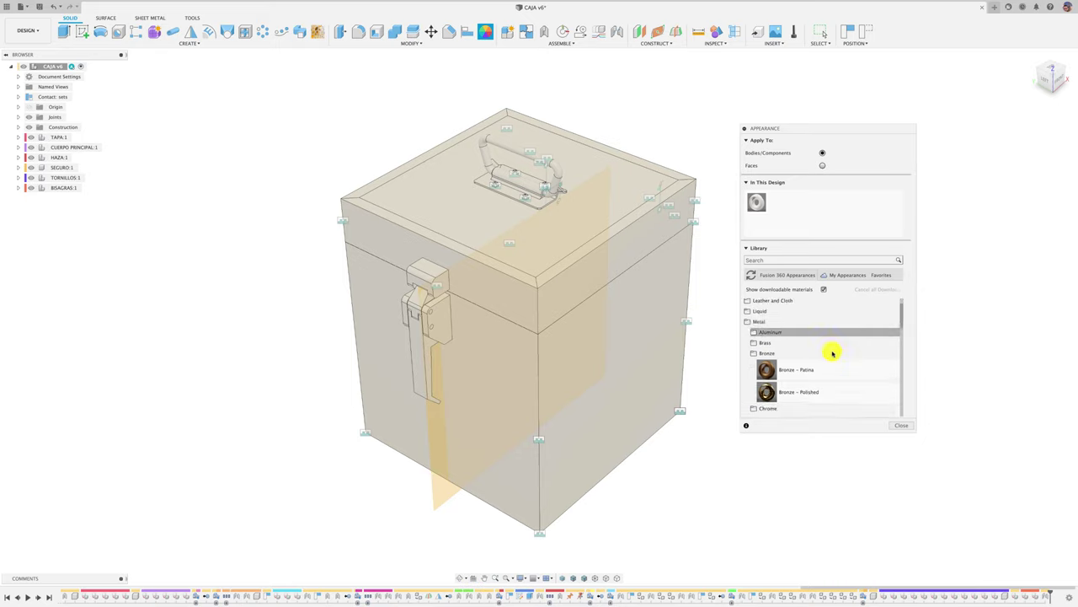
scroll(809, 392, down, 2)
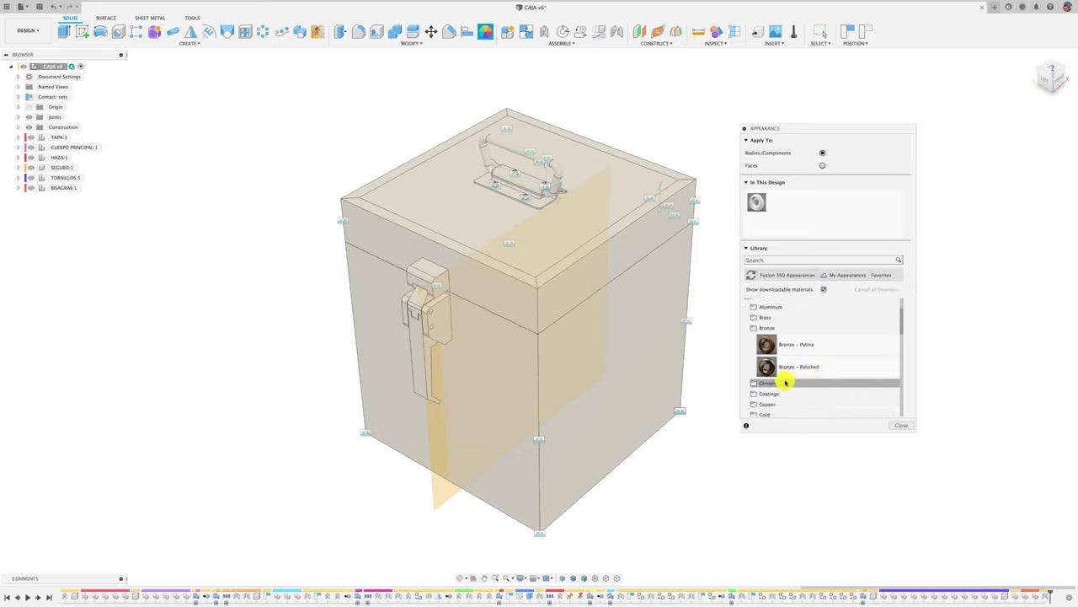
scroll(780, 383, down, 1)
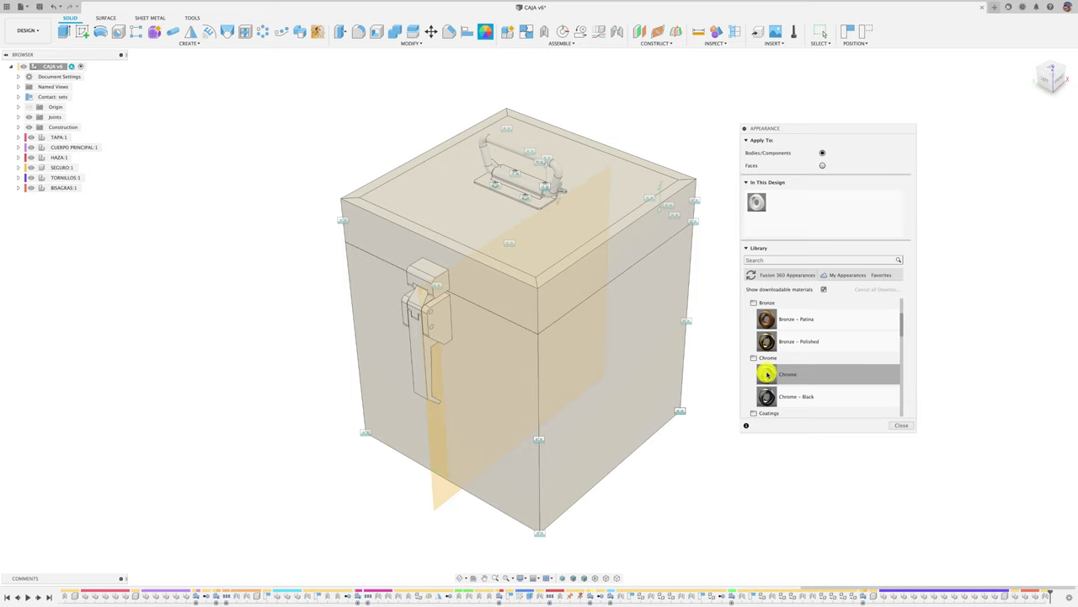
mouse_move(765, 376)
mouse_down()
mouse_move(780, 203)
mouse_move(509, 290)
mouse_up()
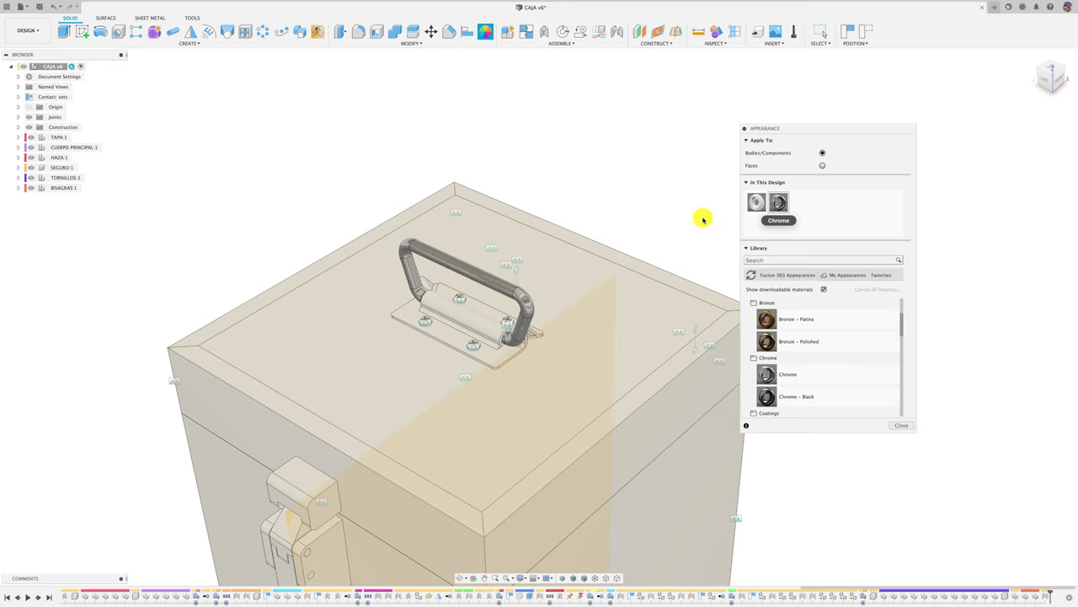
- Apply the Chrome appearance to the handle on the box lid
scroll(704, 219, up, 3)
scroll(704, 219, up, 2)
drag(771, 207, 511, 349)
scroll(624, 173, down, 2)
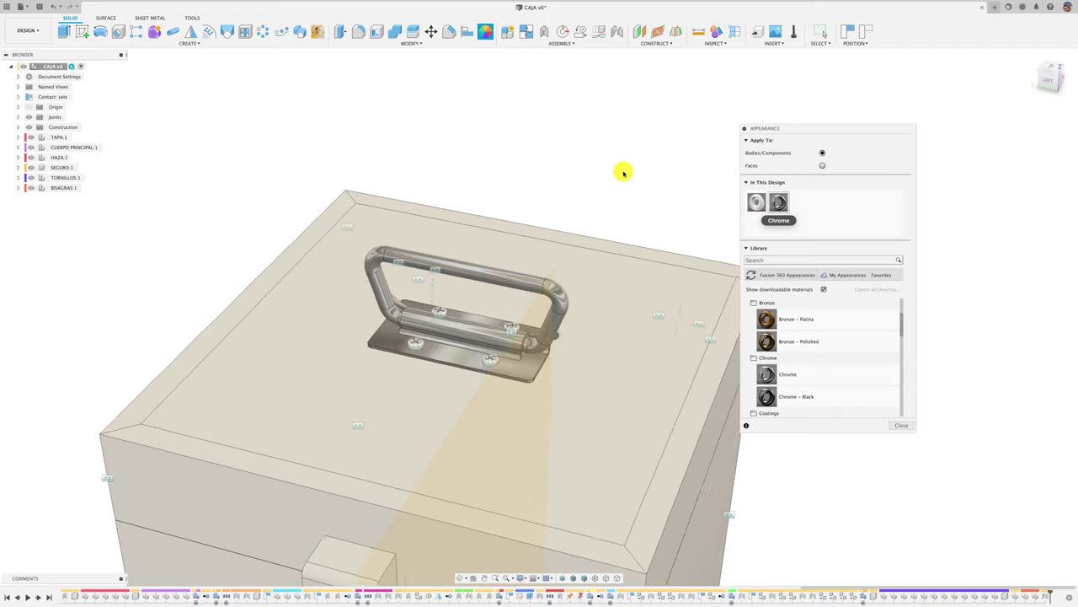
scroll(623, 172, down, 3)
- Tint the Chrome appearance pale teal (156, 210, 210) and raise its roughness to 0.333
double_click(779, 203)
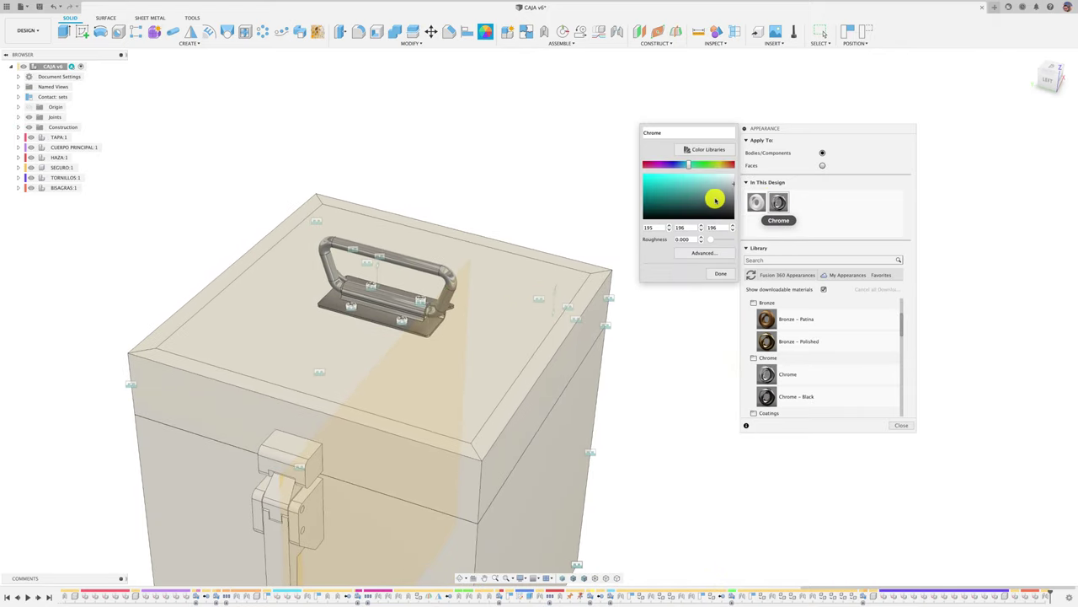
drag(718, 185, 702, 181)
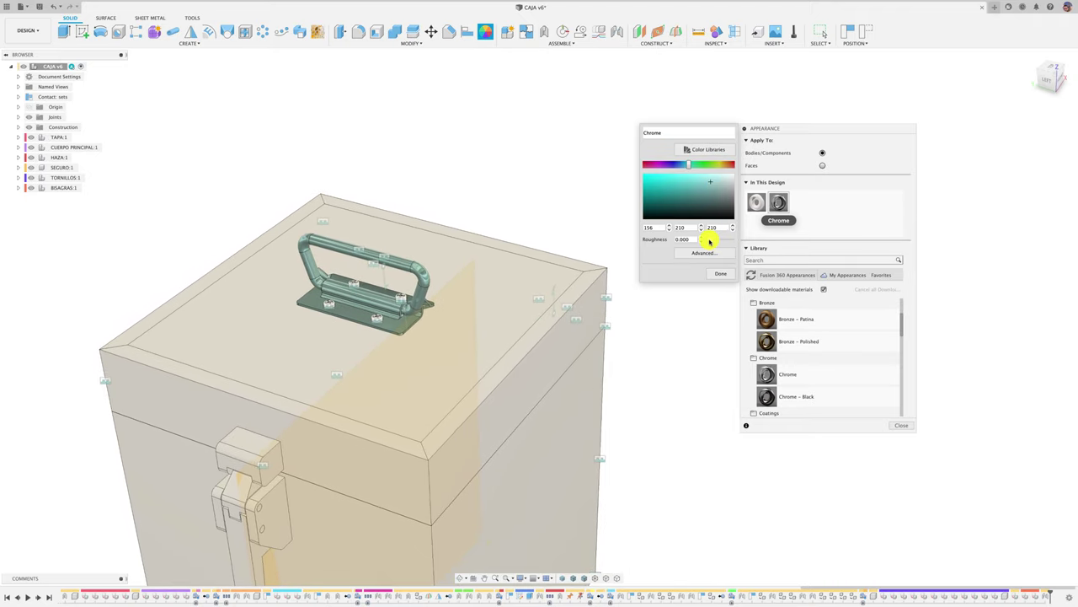
drag(713, 241, 712, 242)
mouse_move(713, 241)
mouse_down()
mouse_move(735, 241)
mouse_move(717, 241)
mouse_up()
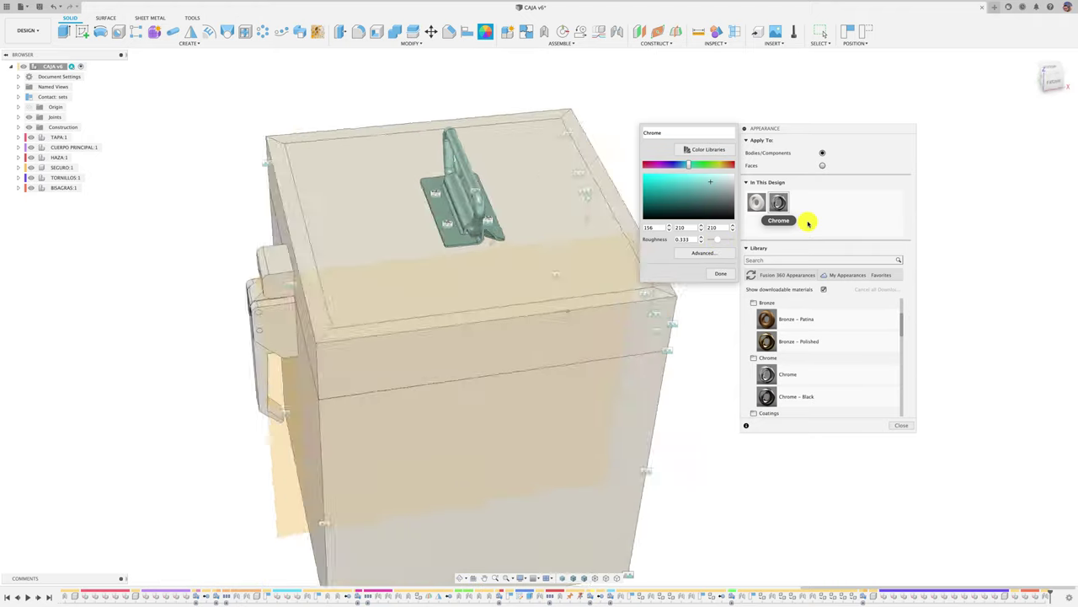
- Apply Iron – Polished to the box hardware and delete an unwanted swatch from the design
drag(768, 371, 800, 206)
mouse_move(540, 269)
shift+middle_down()
mouse_move(607, 380)
mouse_move(570, 351)
mouse_move(599, 298)
mouse_move(609, 312)
shift+middle_up()
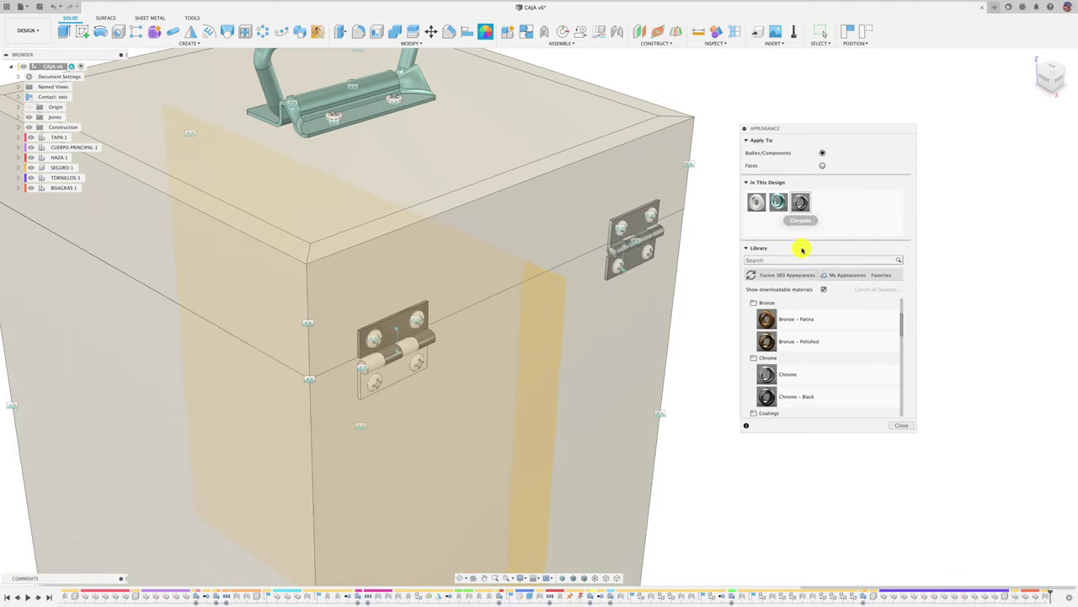
scroll(510, 429, down, 5)
scroll(813, 400, down, 5)
scroll(812, 399, up, 2)
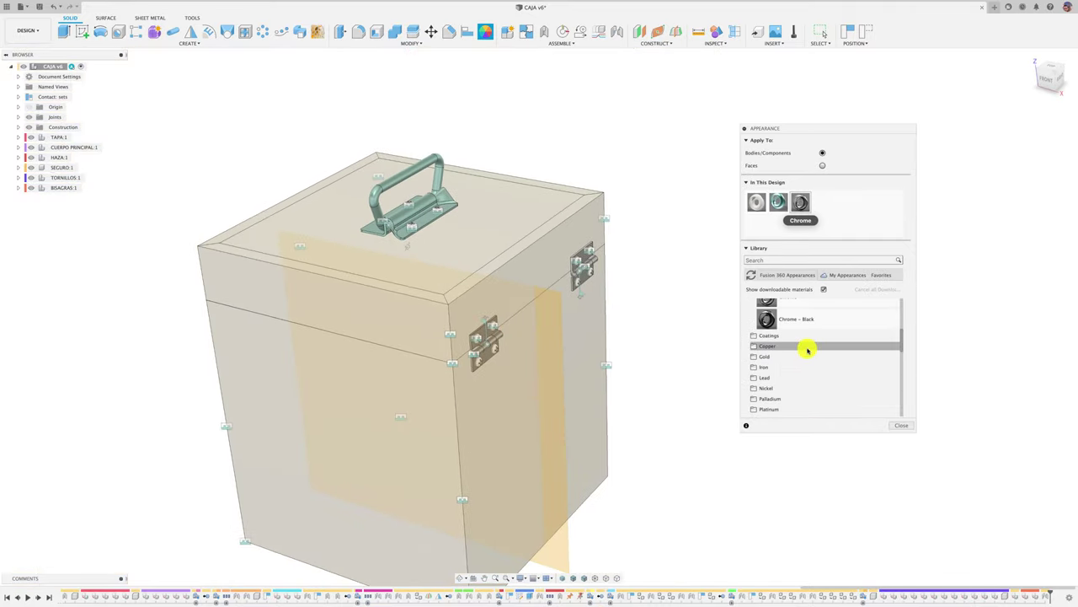
click(816, 368)
drag(817, 379, 824, 202)
scroll(657, 268, down, 5)
scroll(657, 268, up, 5)
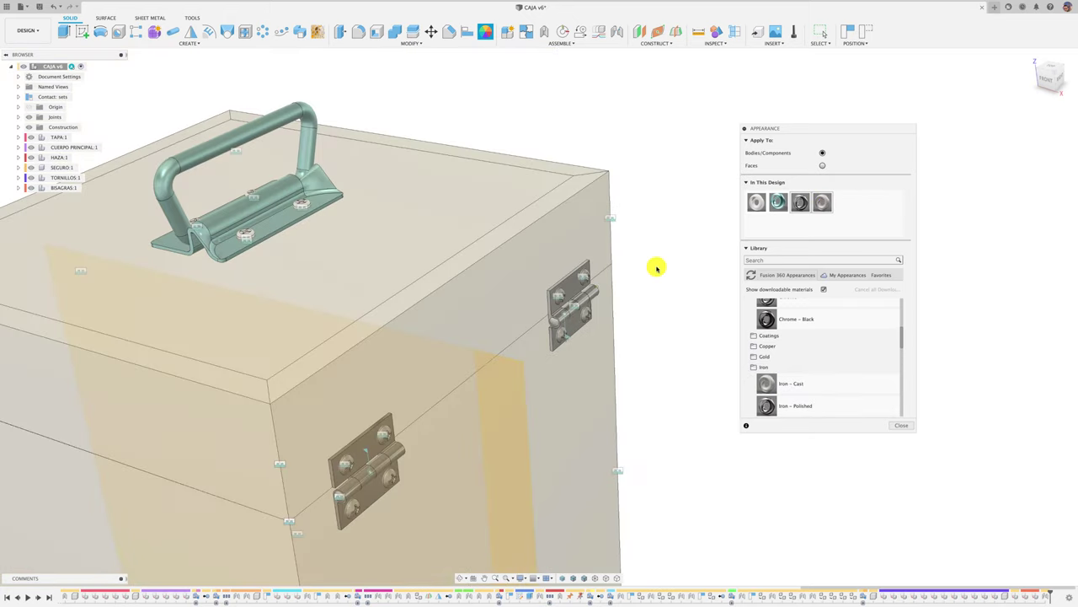
scroll(782, 400, down, 1)
drag(781, 396, 826, 202)
right_click(831, 205)
click(835, 233)
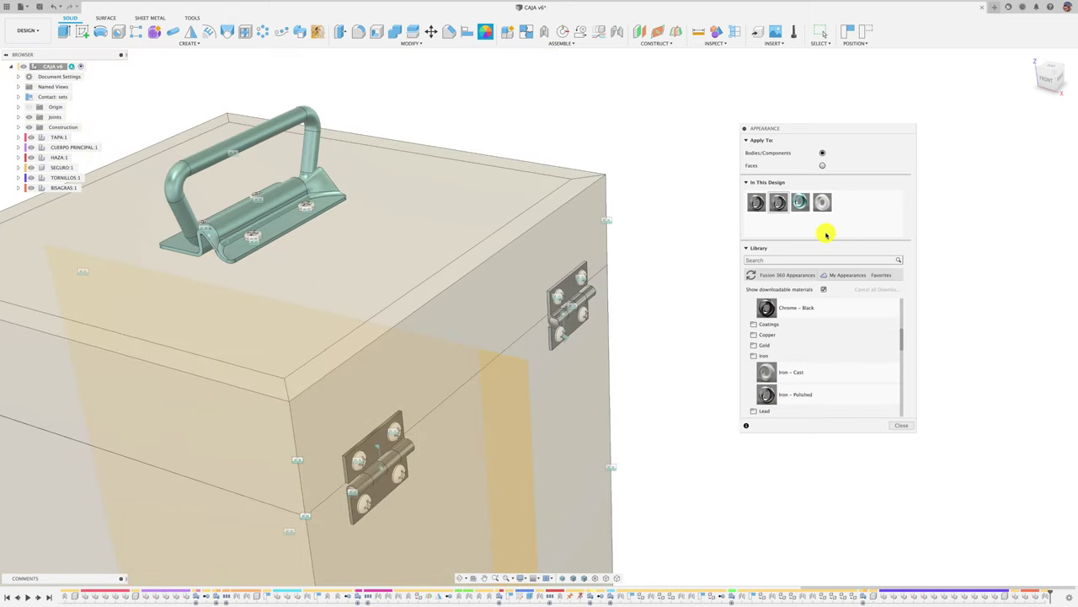
- Apply Stainless Steel – Polished to the box hardware
shift+middle_drag(654, 318, 445, 272)
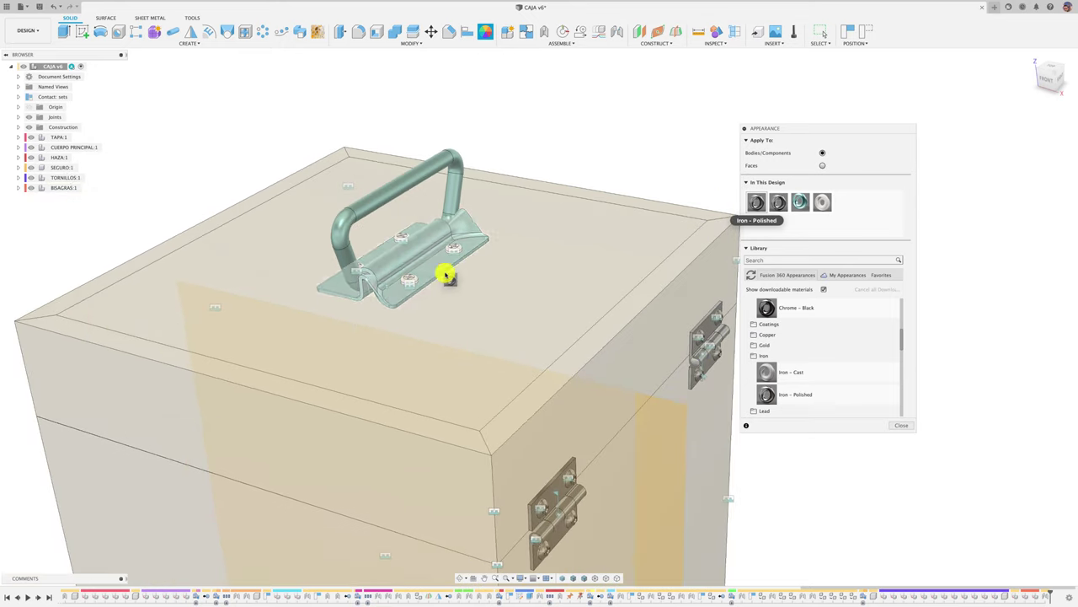
double_click(756, 203)
shift+middle_drag(657, 303, 234, 332)
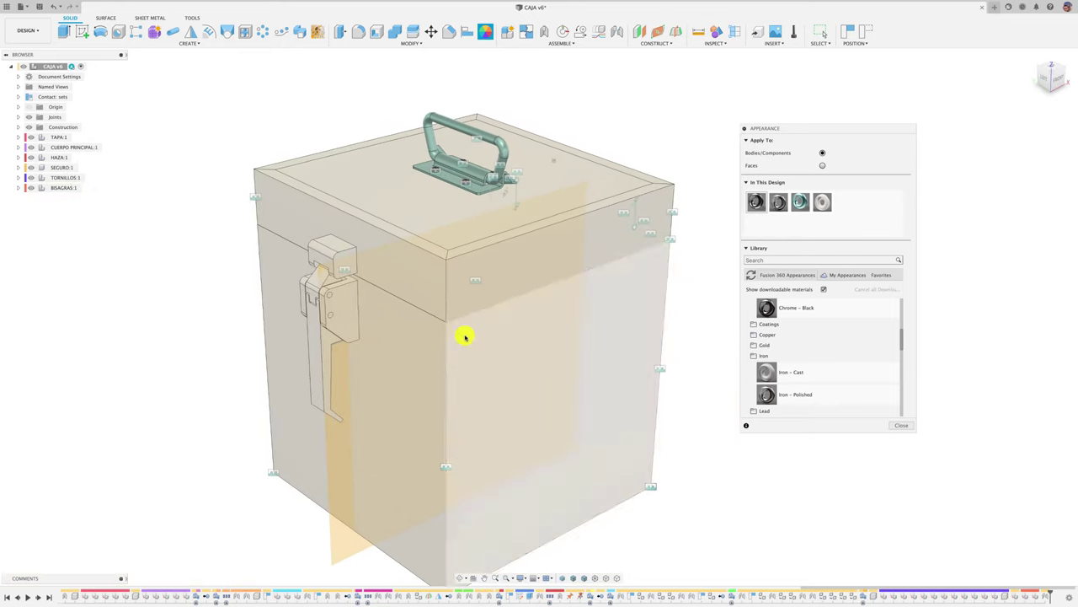
scroll(786, 379, down, 1)
scroll(786, 379, down, 2)
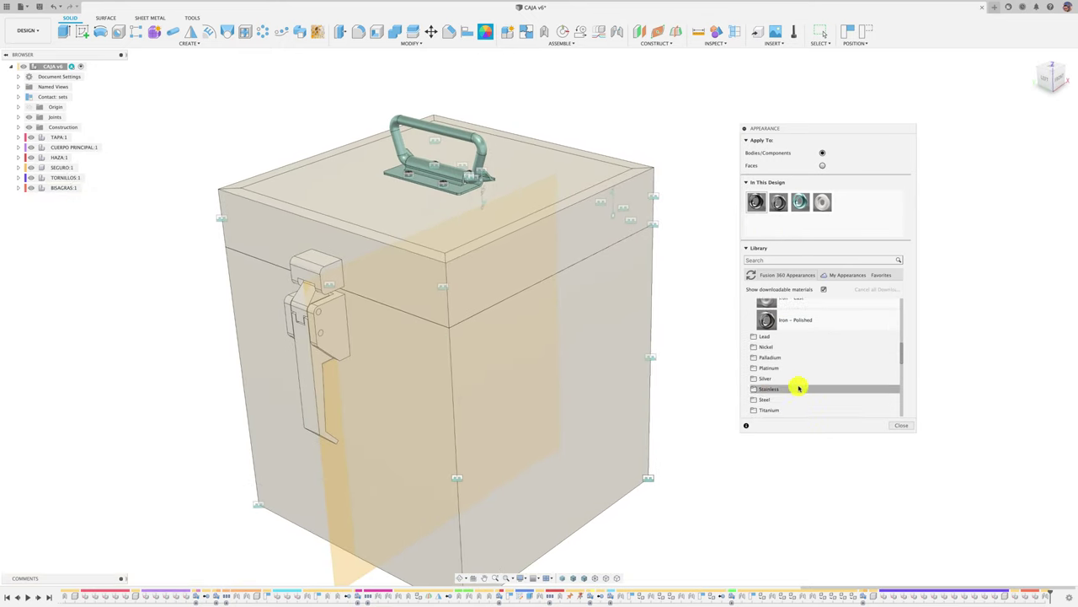
scroll(811, 380, down, 2)
drag(809, 401, 312, 337)
scroll(312, 337, up, 3)
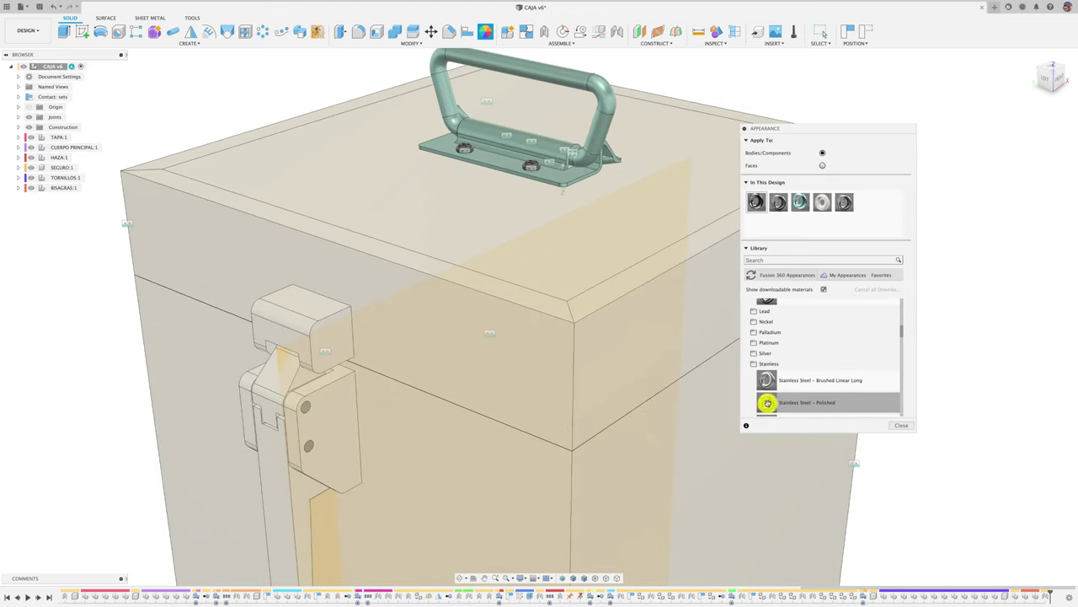
scroll(766, 371, up, 2)
scroll(739, 362, up, 2)
scroll(739, 361, down, 3)
scroll(789, 343, up, 3)
scroll(747, 348, up, 2)
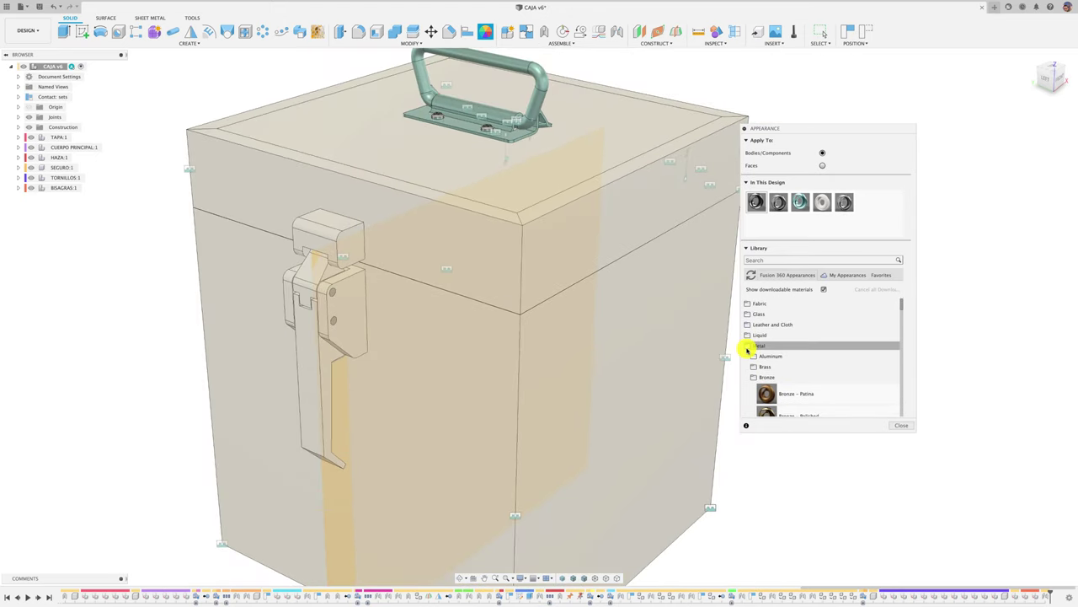
scroll(748, 332, down, 2)
scroll(761, 365, down, 5)
scroll(766, 374, down, 3)
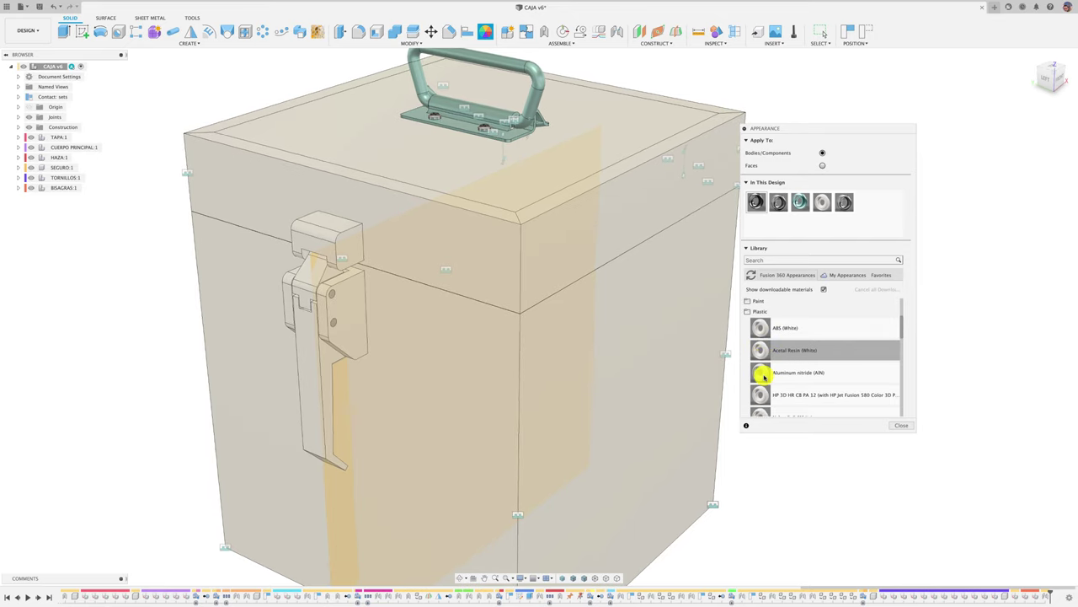
scroll(761, 392, down, 2)
- Give the latch Peek (Beige) plastic, then replace it with a darker amber Kapton plastic
drag(760, 397, 324, 353)
double_click(865, 202)
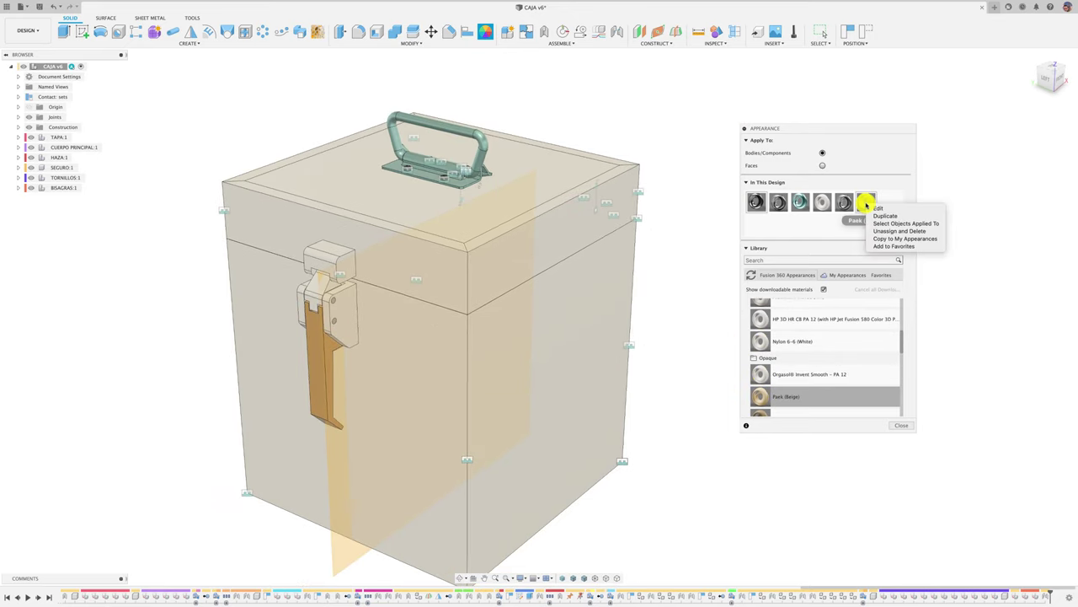
drag(888, 202, 349, 308)
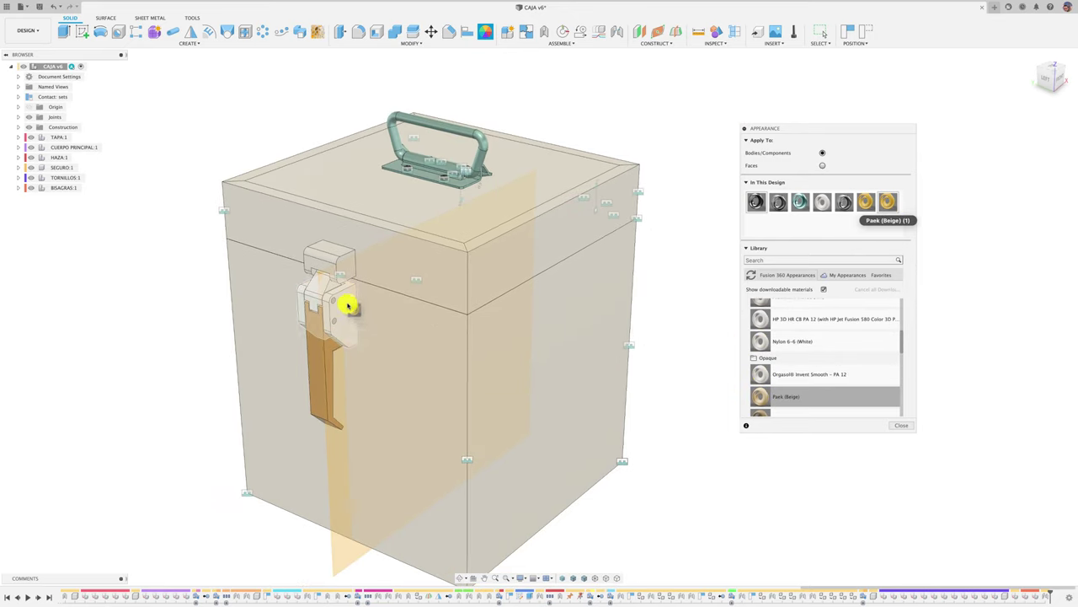
double_click(888, 203)
- Apply 3D Ash unfinished wood to the box and 3D Walnut to the lid panel
scroll(812, 368, down, 2)
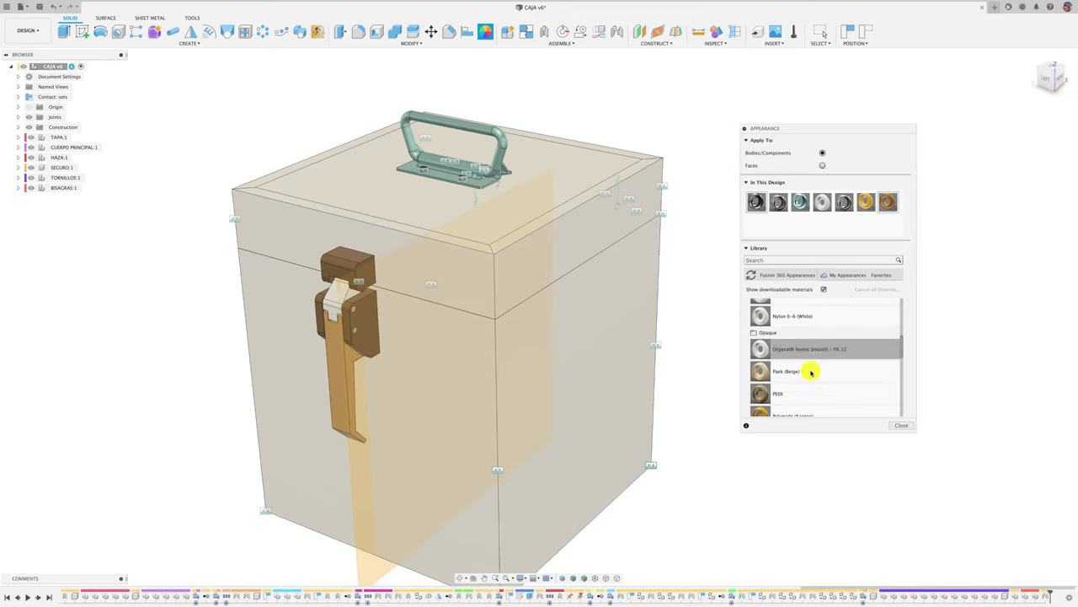
drag(762, 403, 337, 297)
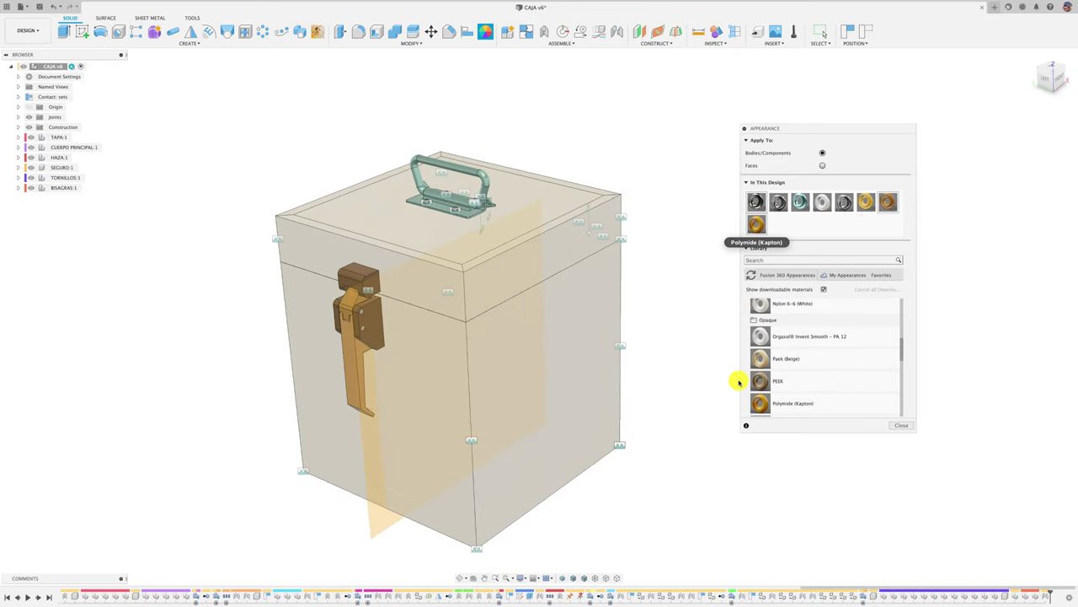
scroll(787, 344, down, 5)
scroll(782, 373, down, 10)
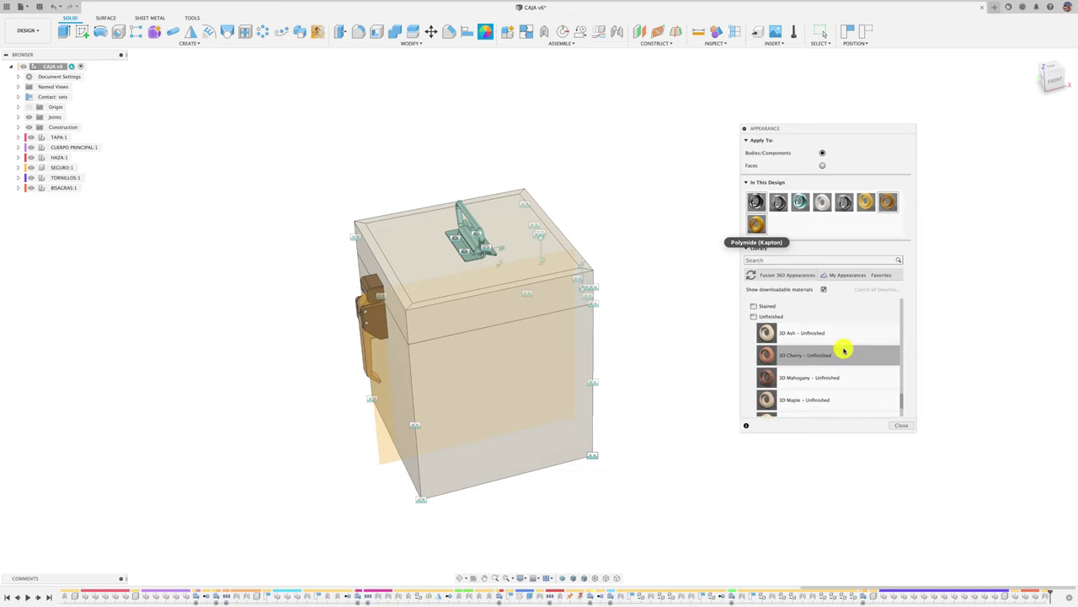
drag(770, 332, 477, 313)
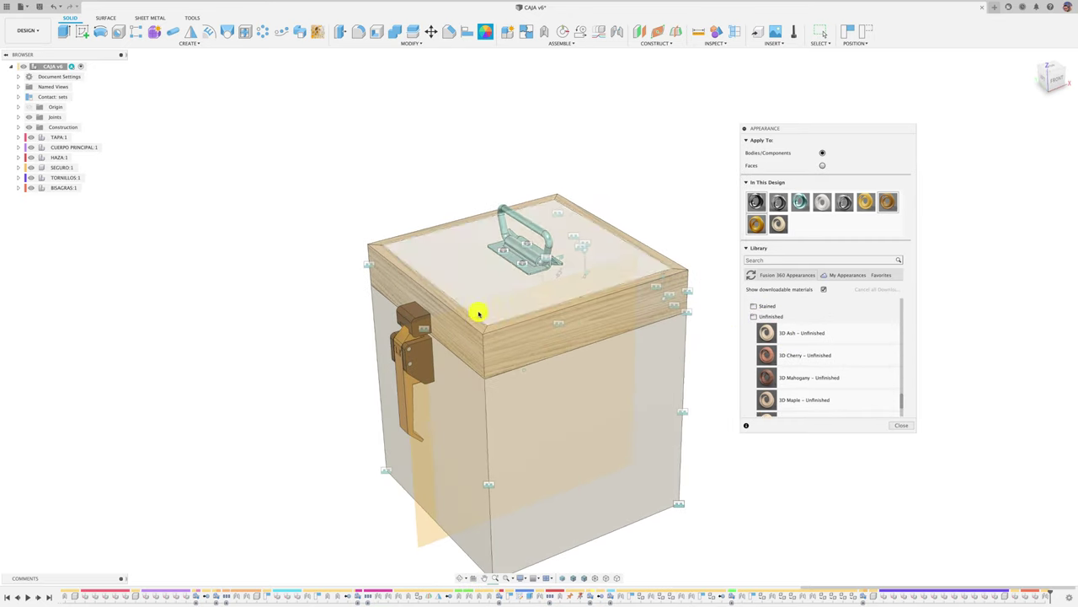
scroll(799, 383, down, 3)
drag(799, 382, 559, 433)
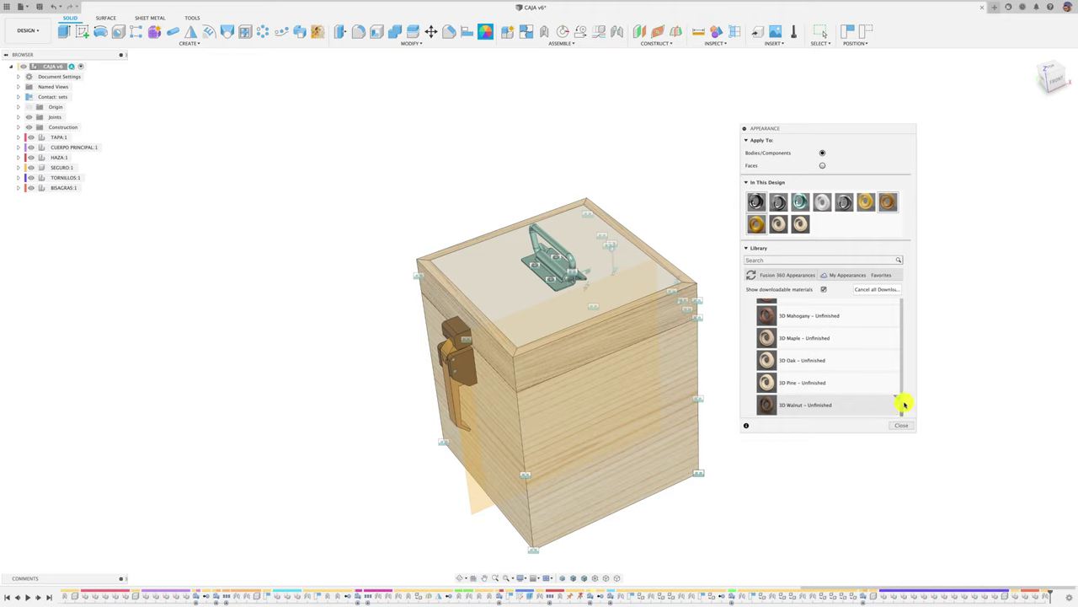
drag(867, 408, 590, 287)
key(Escape)
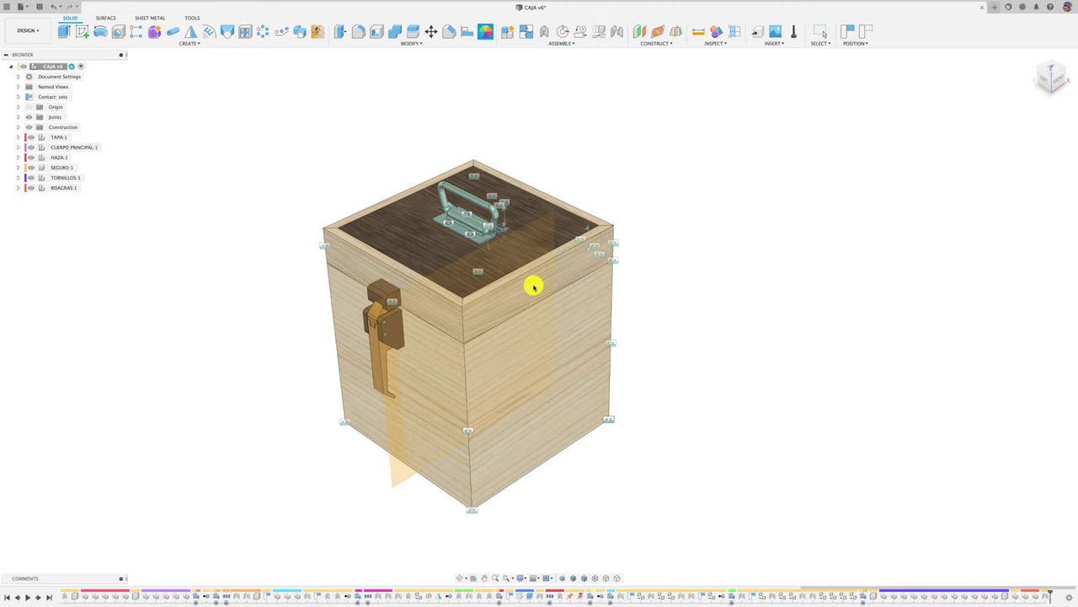
click(28, 30)
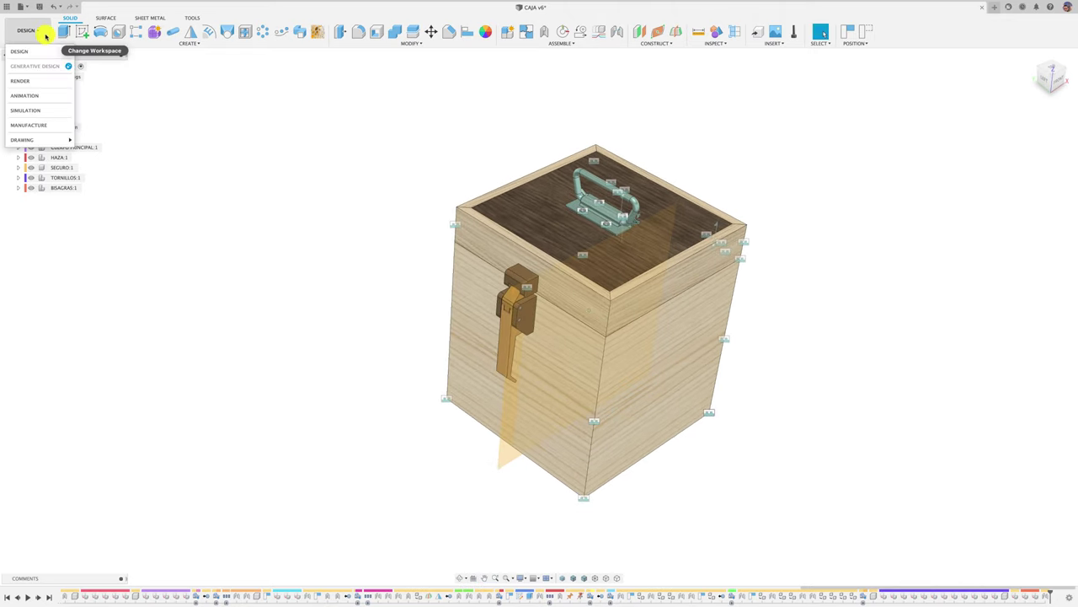
- Switch to the Render workspace and move the wood texture on the box's upper section
click(34, 82)
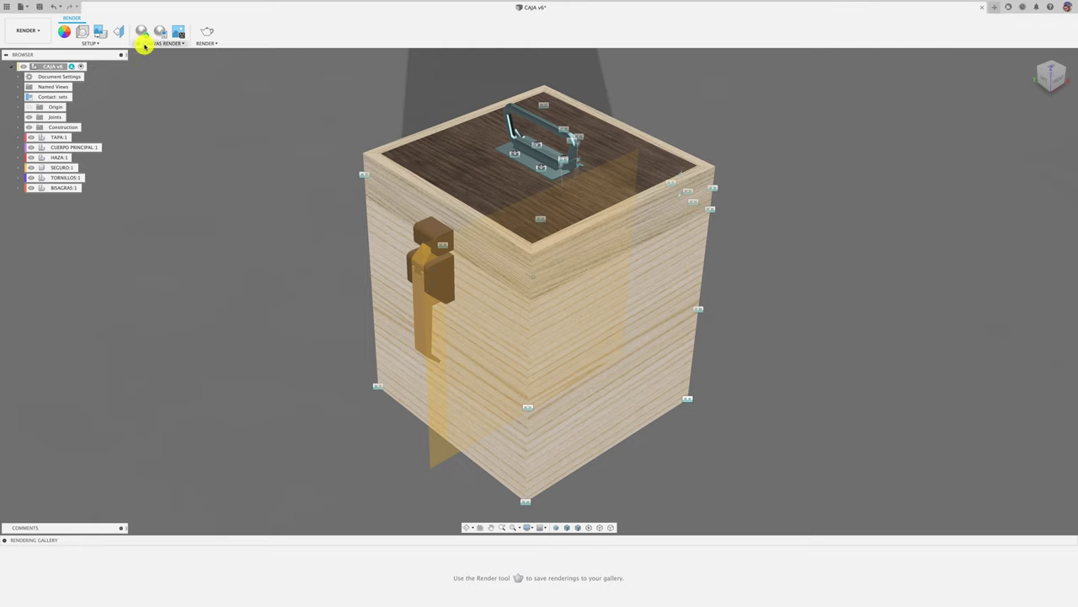
click(121, 33)
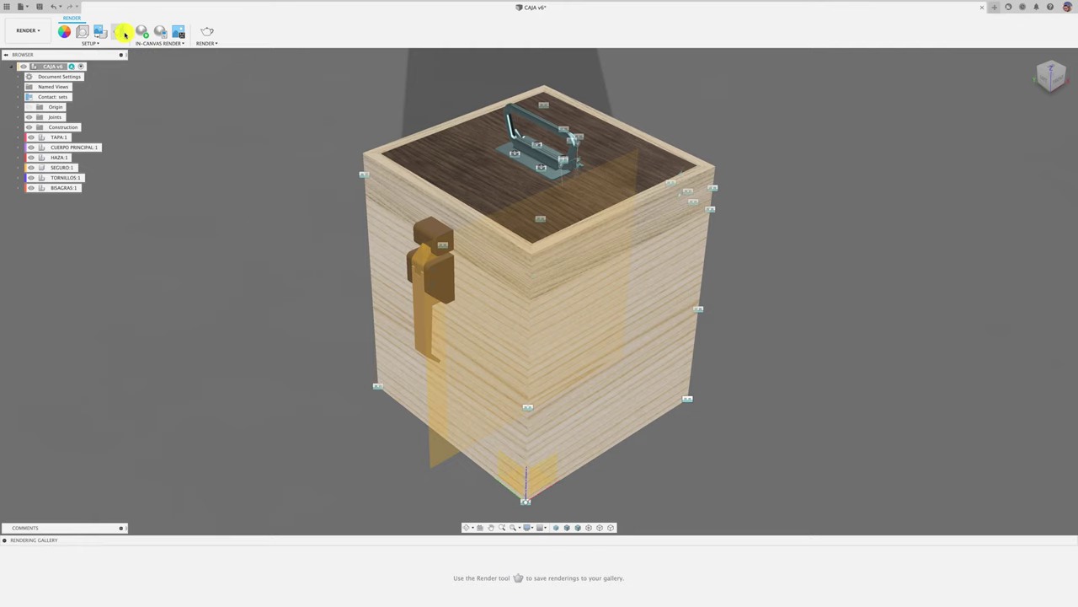
click(626, 228)
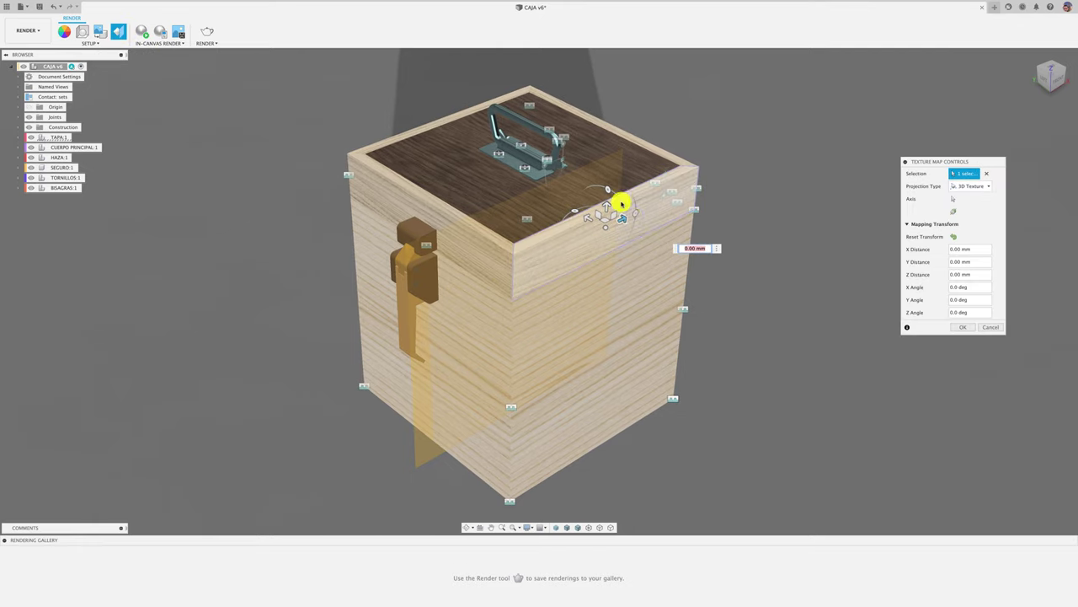
drag(598, 217, 599, 211)
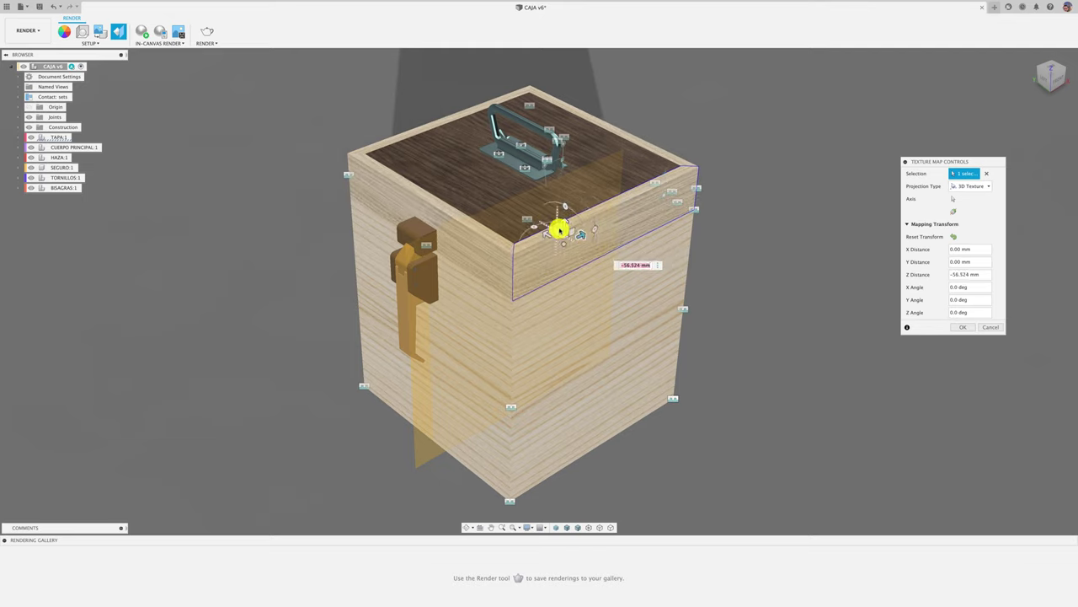
drag(542, 228, 538, 232)
drag(565, 225, 566, 197)
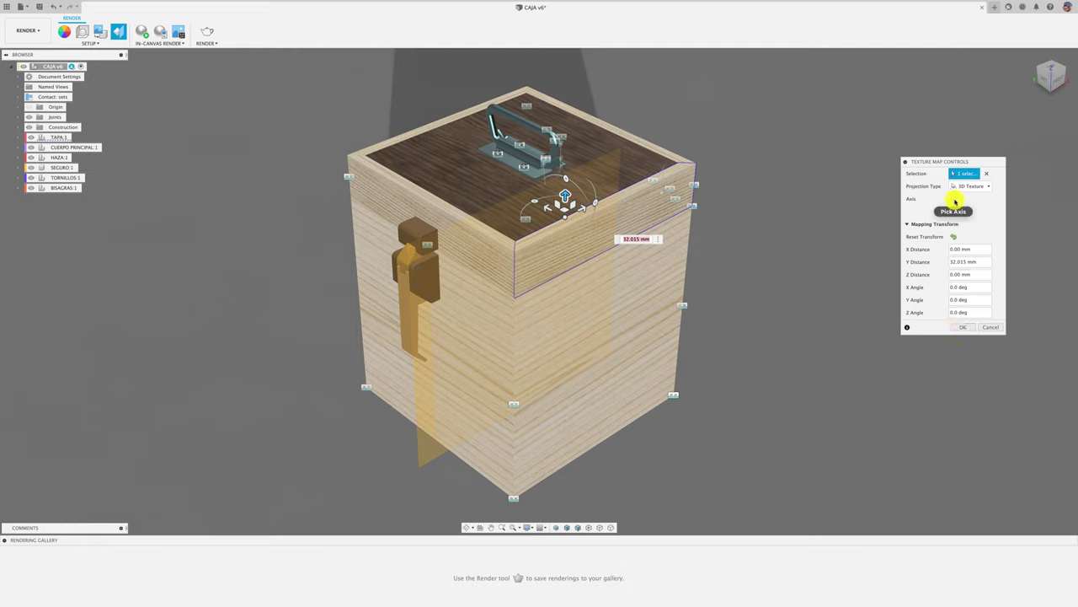
- Re-pick the projection axis and offset the wood texture -28.076 mm along Z
click(951, 200)
click(577, 223)
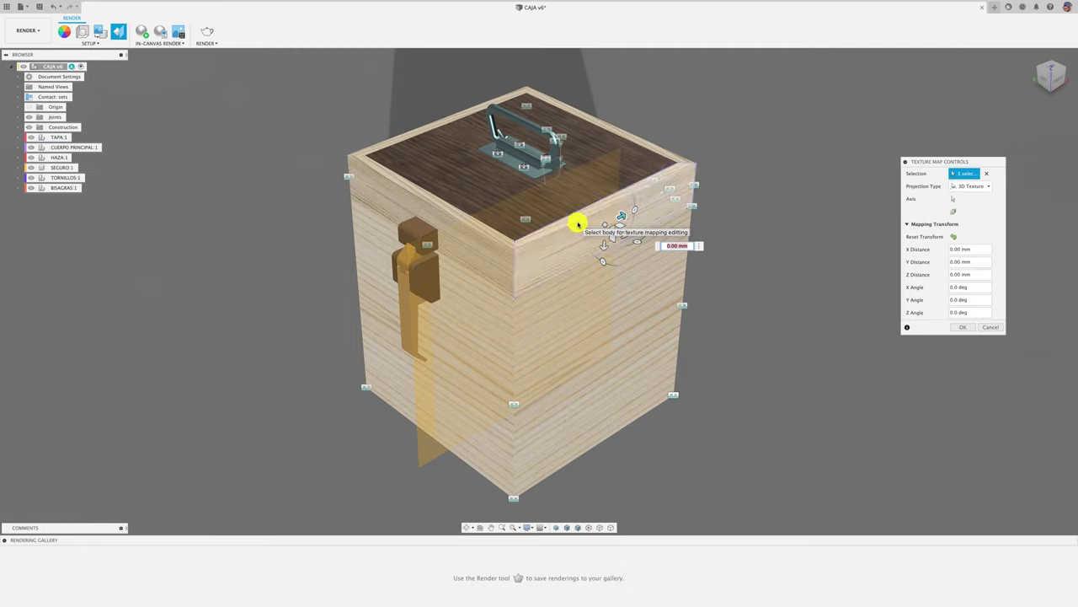
drag(621, 216, 602, 227)
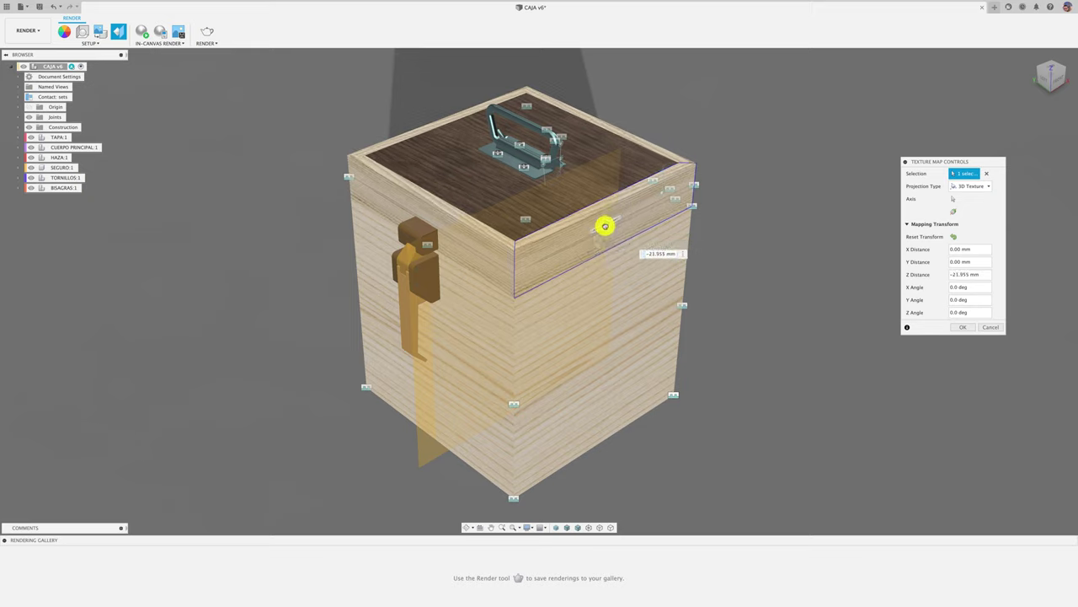
click(963, 328)
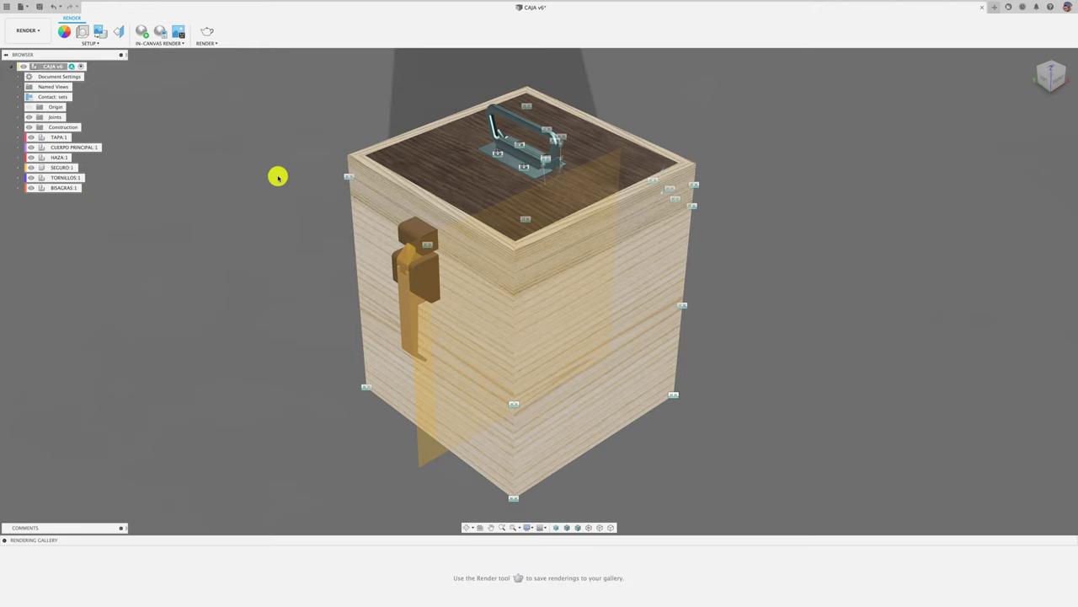
- Rotate the wood grain on the box body's side 90° about X so it runs vertically
click(118, 31)
click(628, 394)
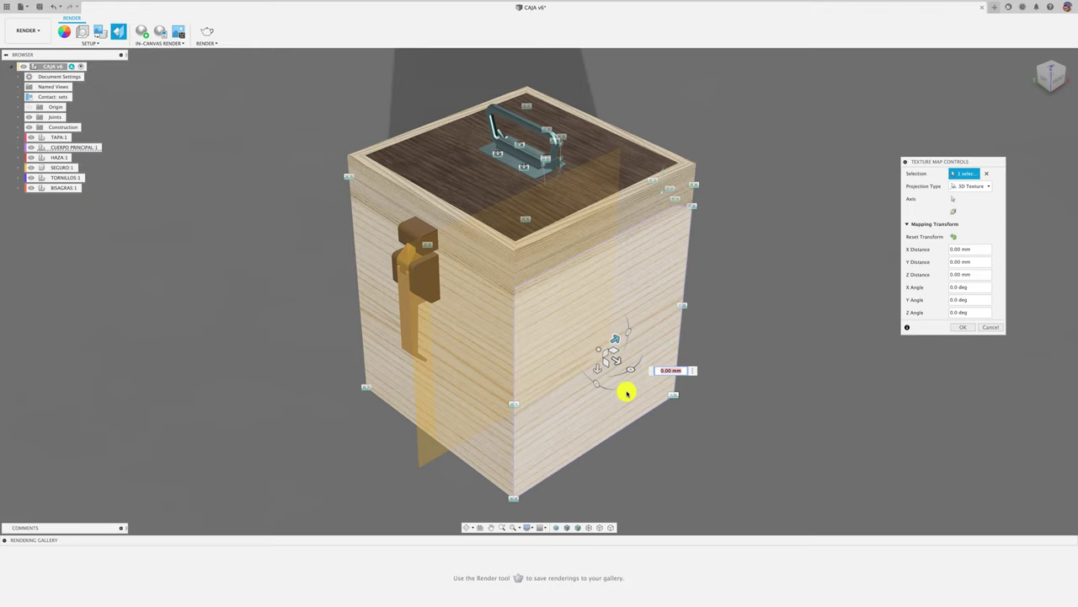
drag(628, 332, 599, 329)
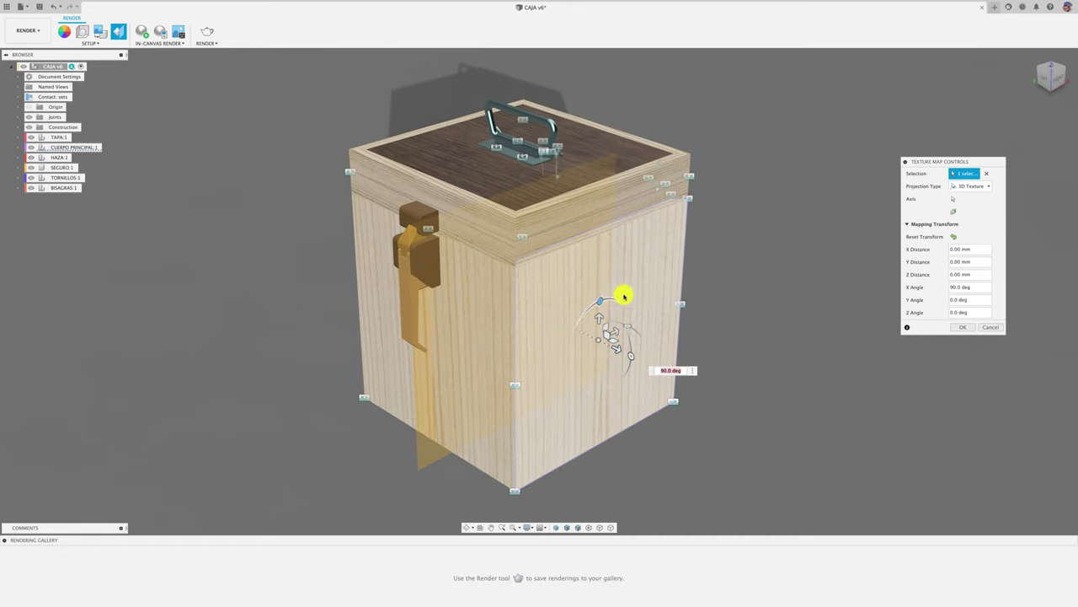
mouse_move(618, 330)
mouse_down()
mouse_move(542, 361)
mouse_move(584, 349)
mouse_up()
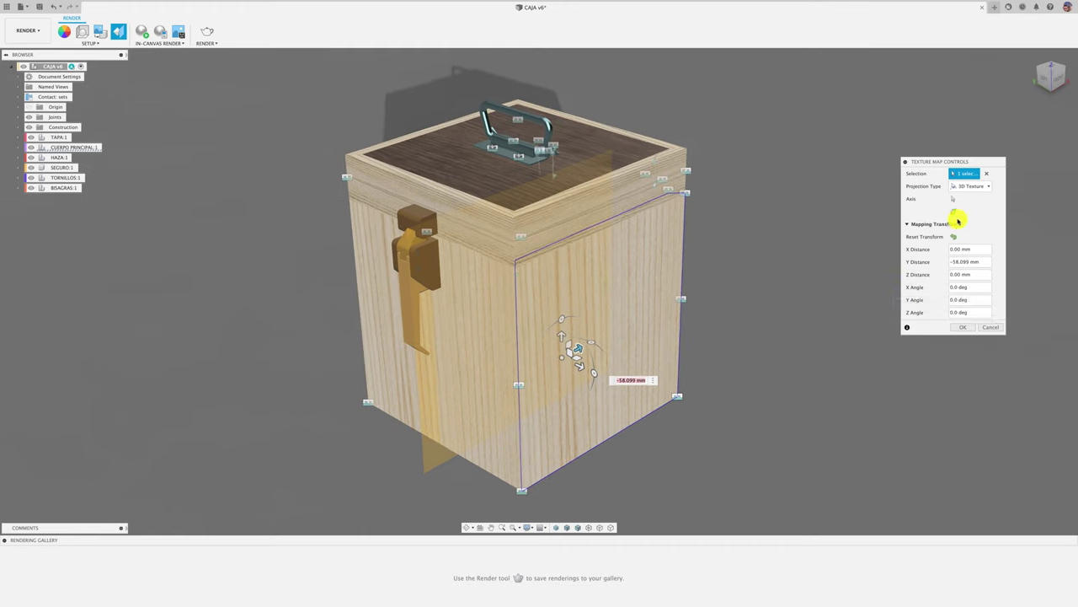
click(955, 210)
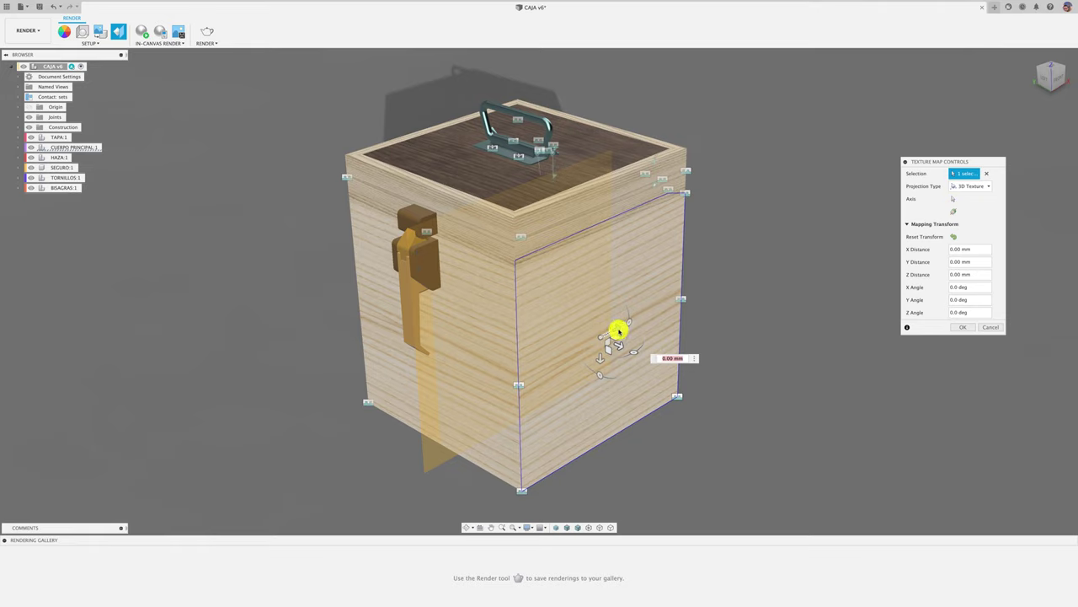
drag(626, 324, 595, 280)
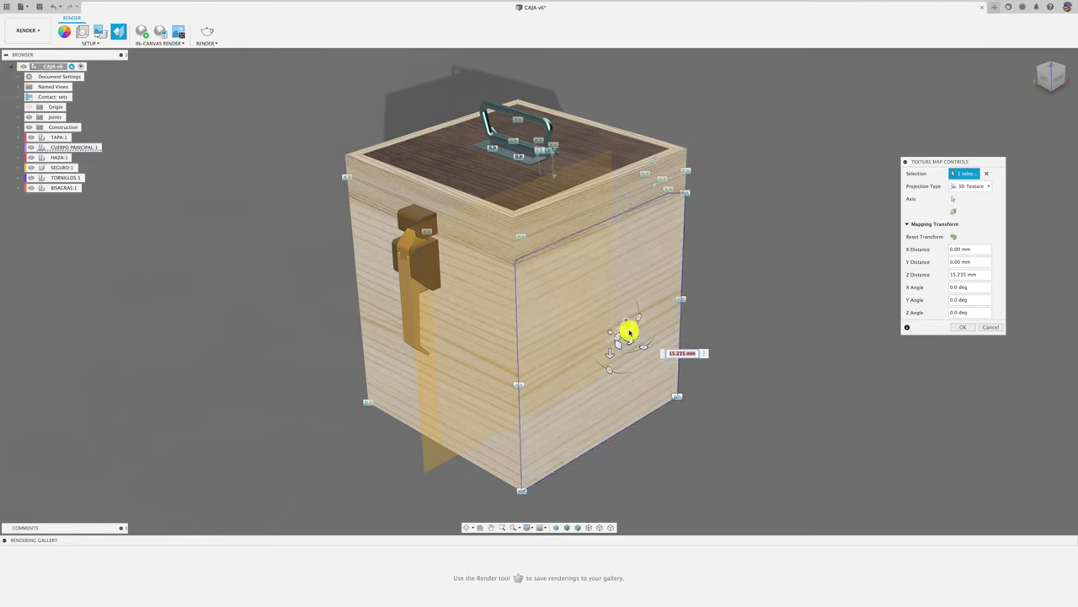
click(592, 338)
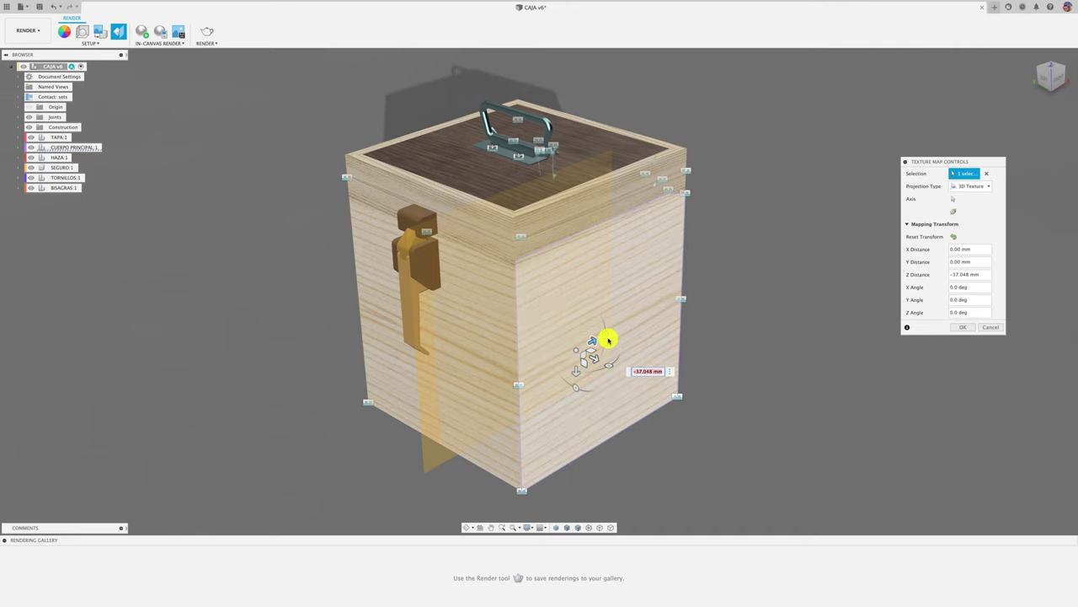
drag(608, 339, 577, 318)
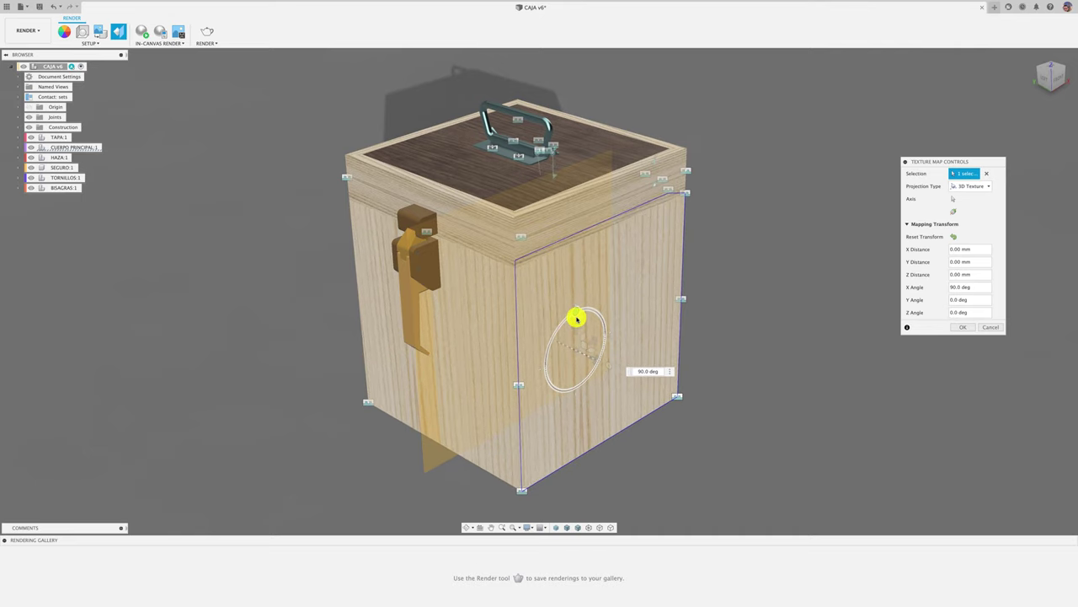
- Re-pick the mapping axis and offset the body texture -40.862 mm along X
shift+middle_drag(756, 342, 814, 301)
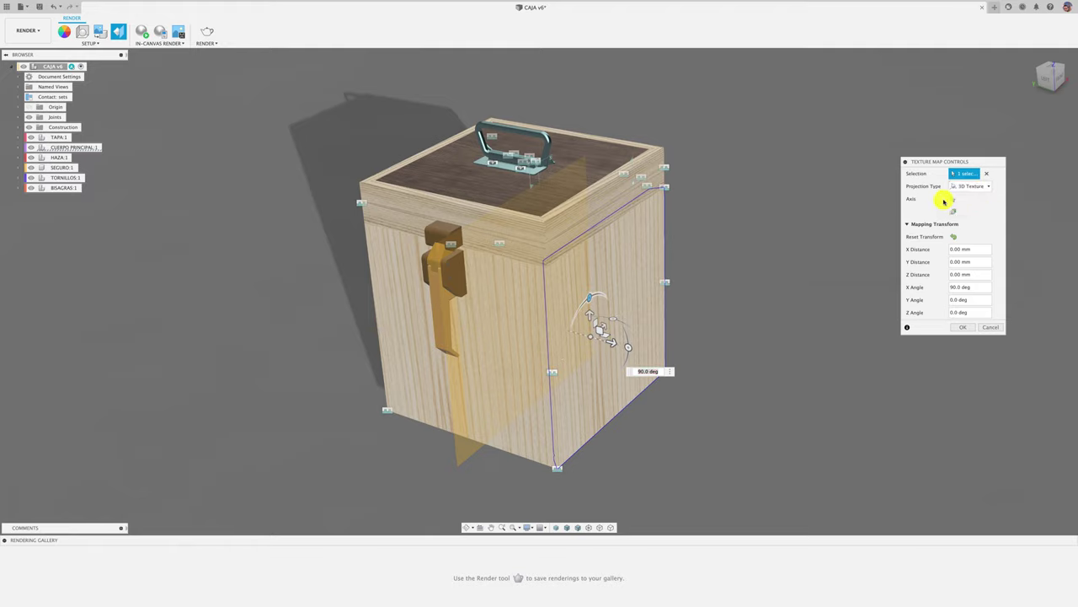
click(952, 199)
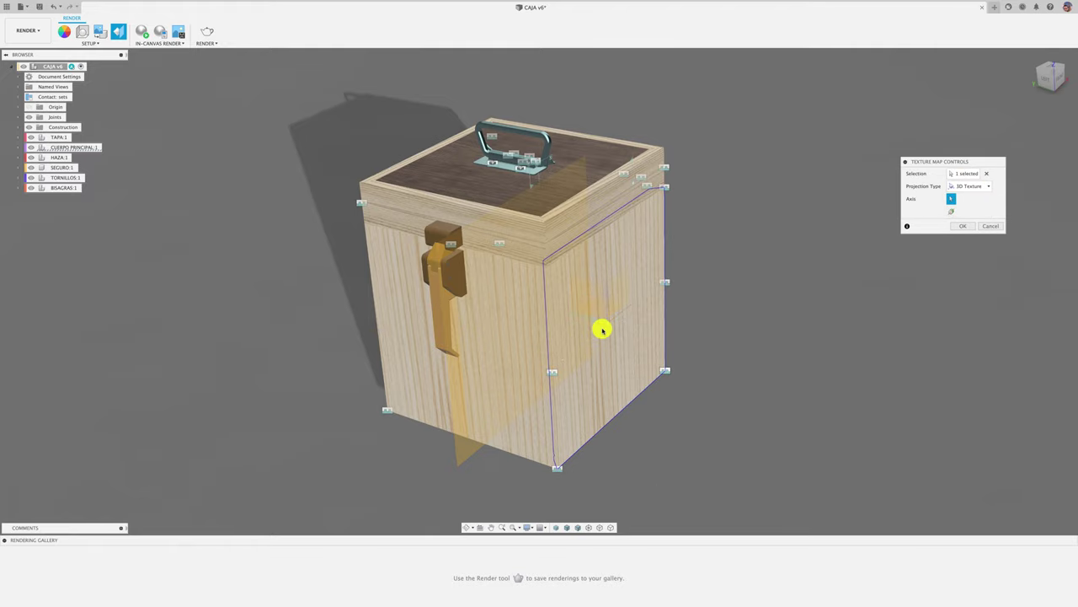
click(550, 359)
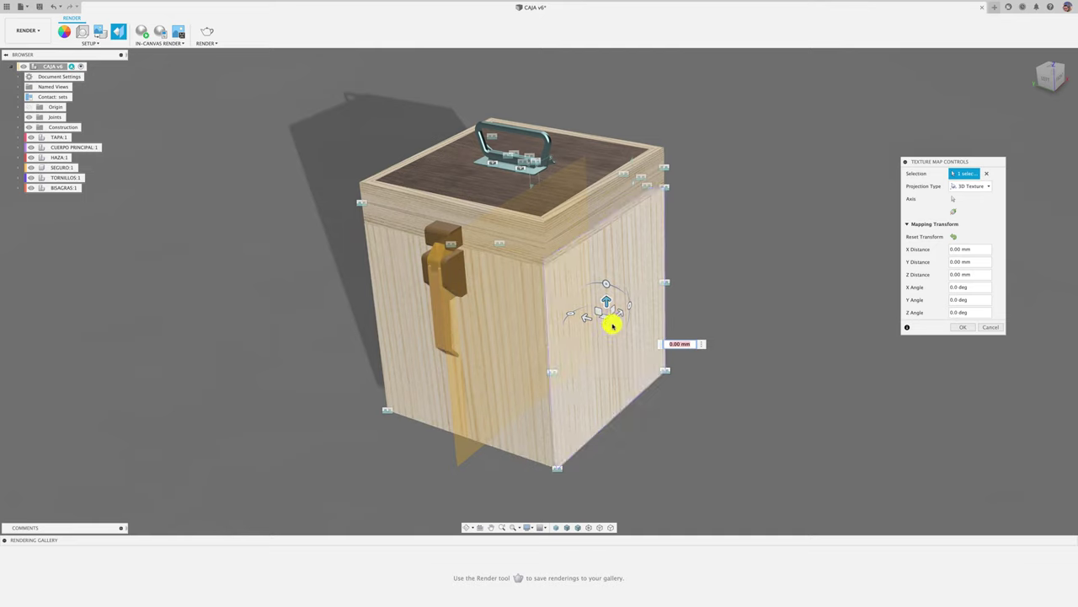
drag(616, 315, 602, 330)
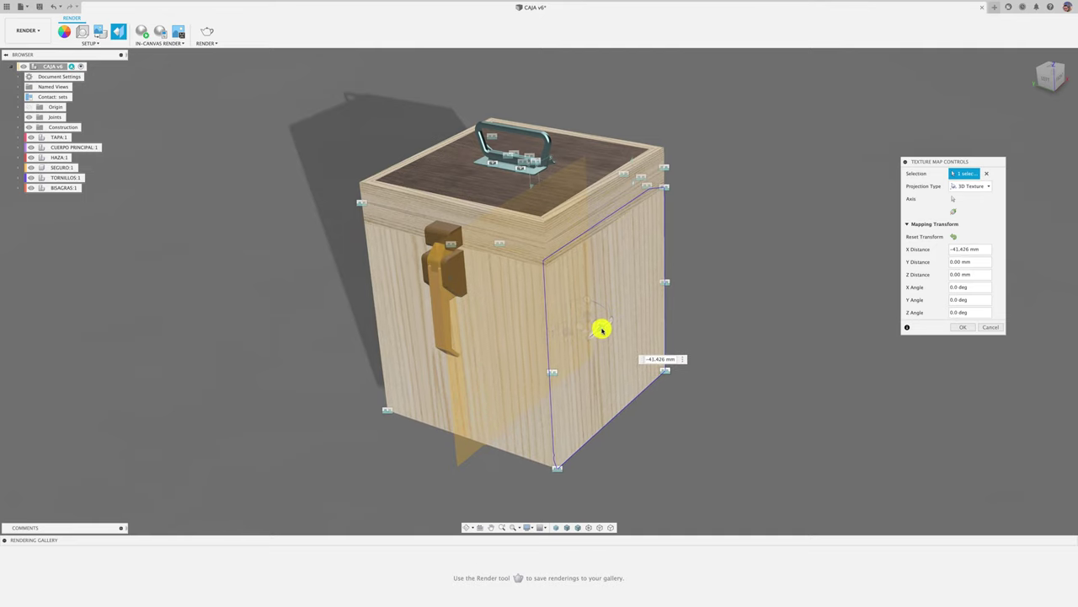
click(963, 327)
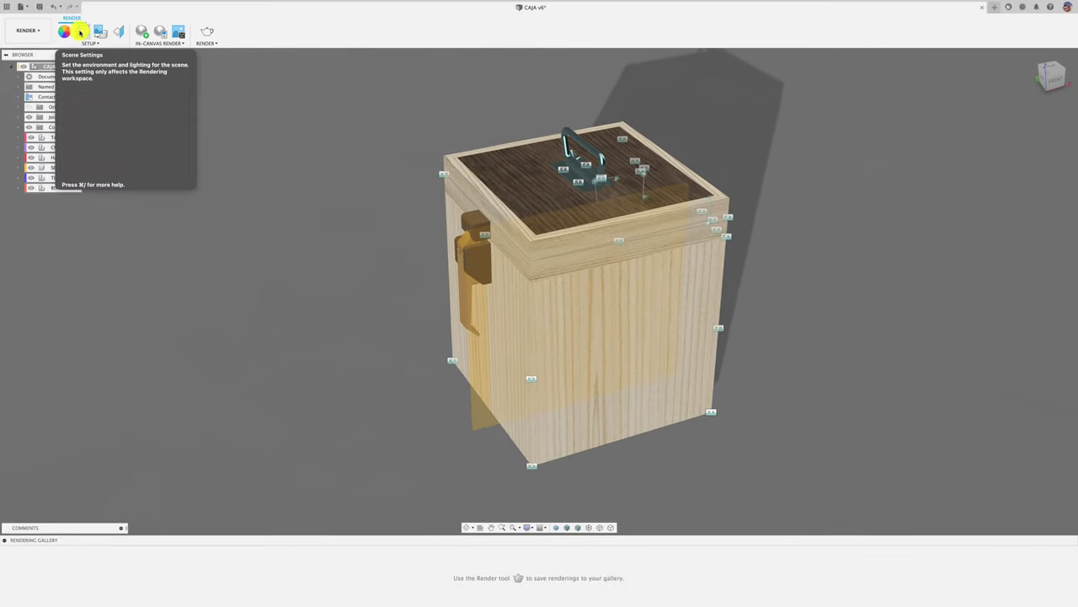
- Edit 3D Pine – Unfinished: earlywood RGB 191, 172, 144, 1.035 cm rings, latewood exponent 1.077
key(a)
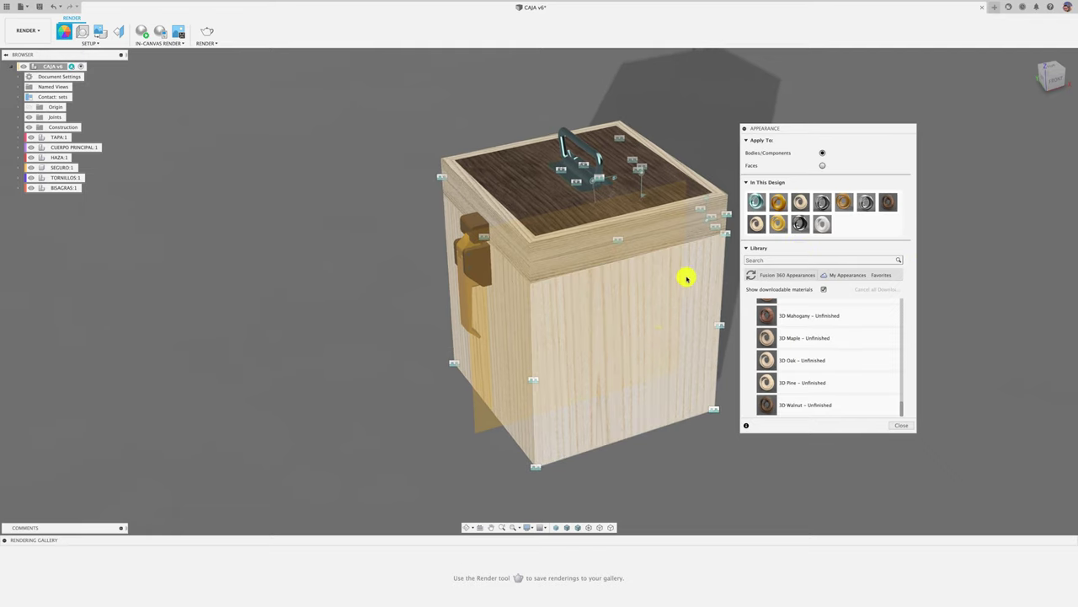
double_click(755, 224)
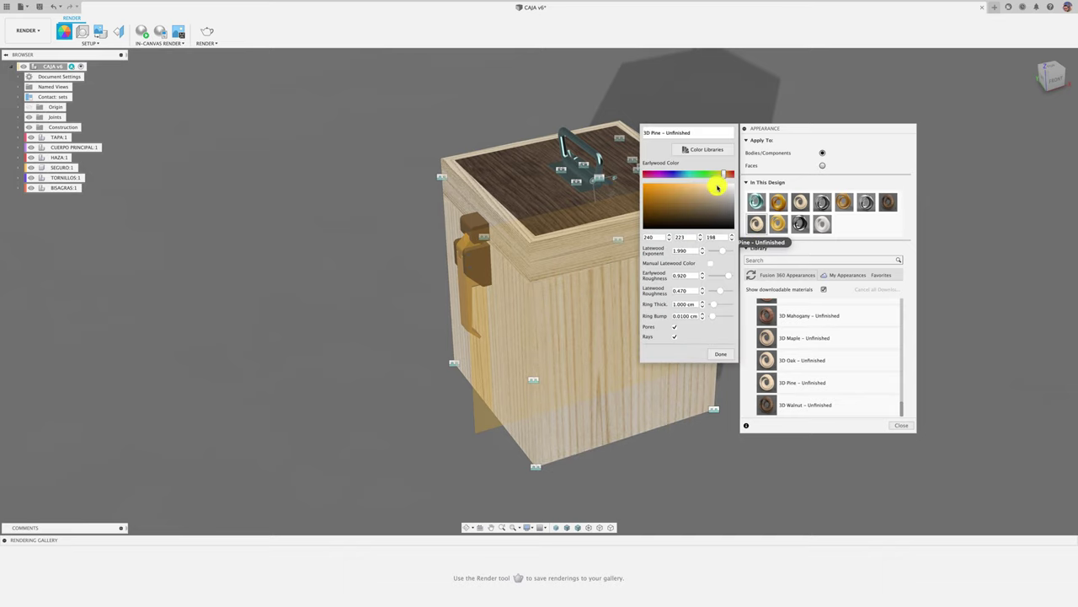
drag(718, 187, 712, 196)
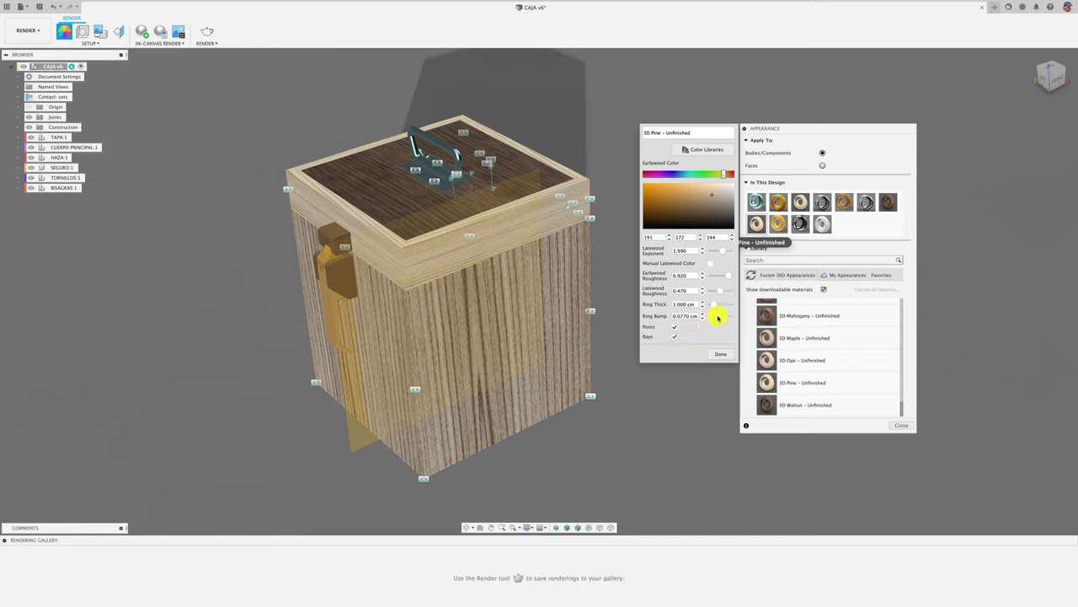
drag(711, 315, 715, 309)
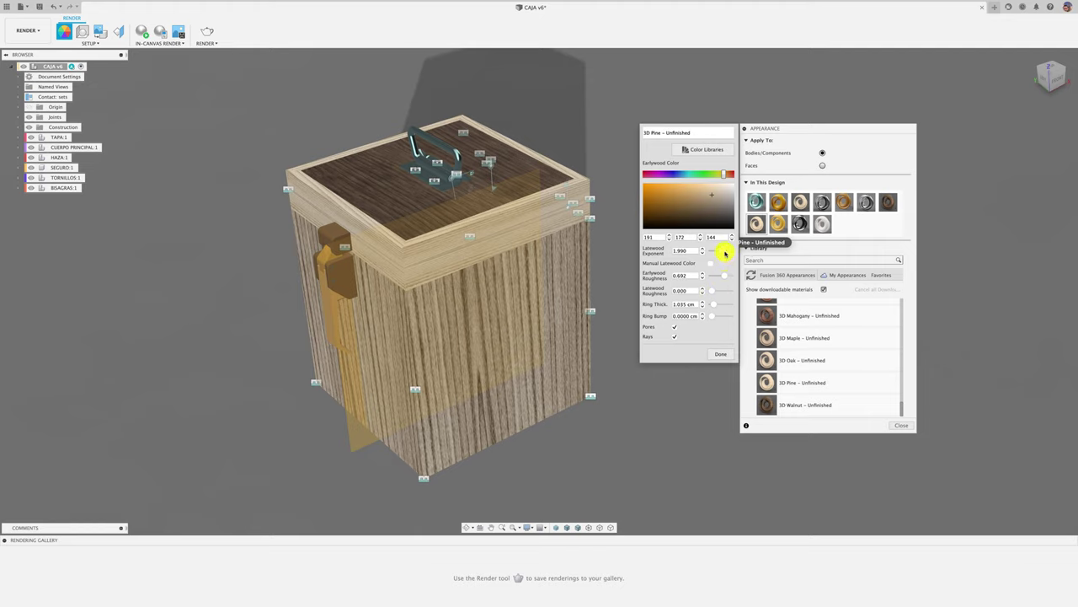
drag(721, 252, 715, 253)
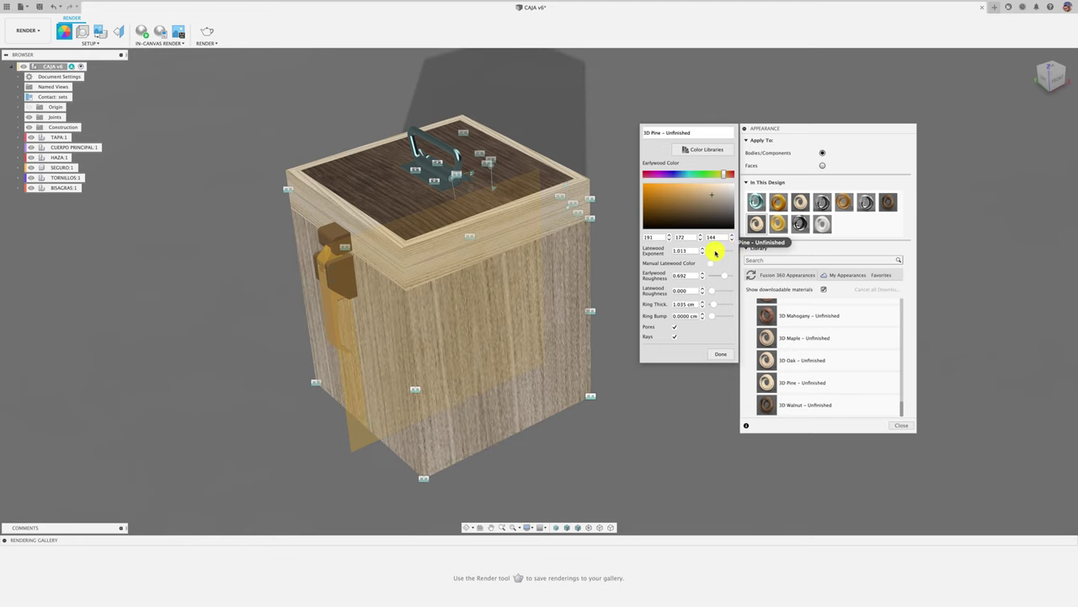
click(716, 351)
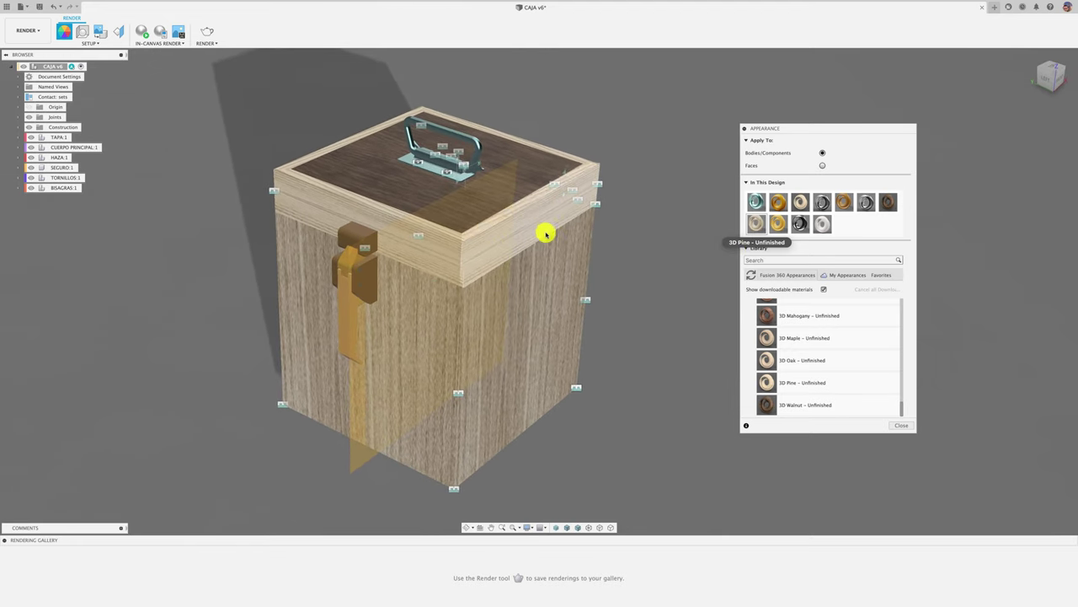
- Warm 3D Ash – Unfinished to earlywood RGB 224, 180, 119 with a lower latewood exponent, then close the library
double_click(799, 203)
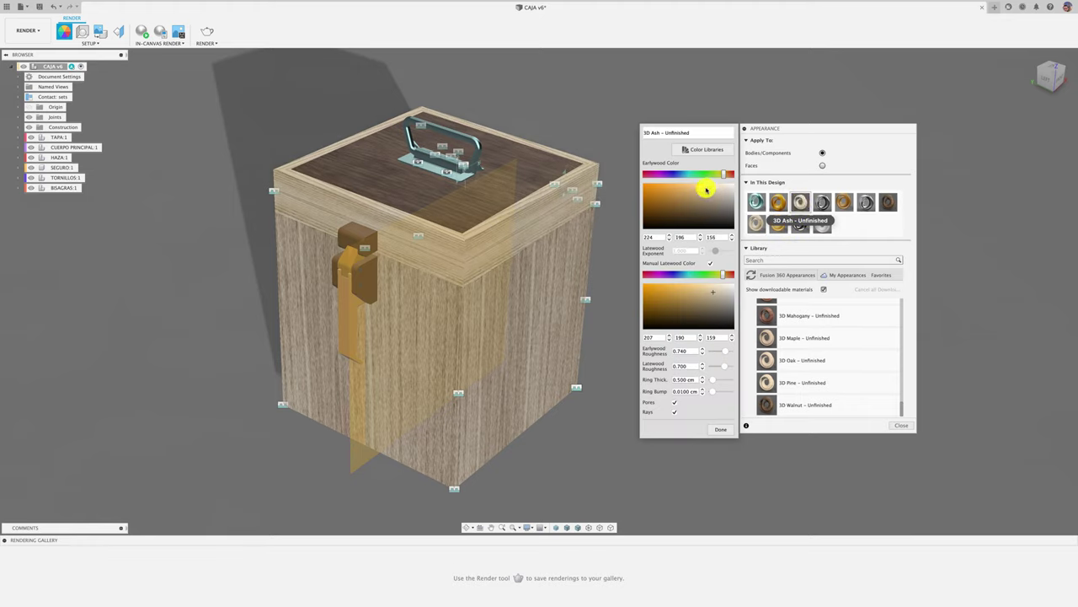
drag(715, 277, 710, 277)
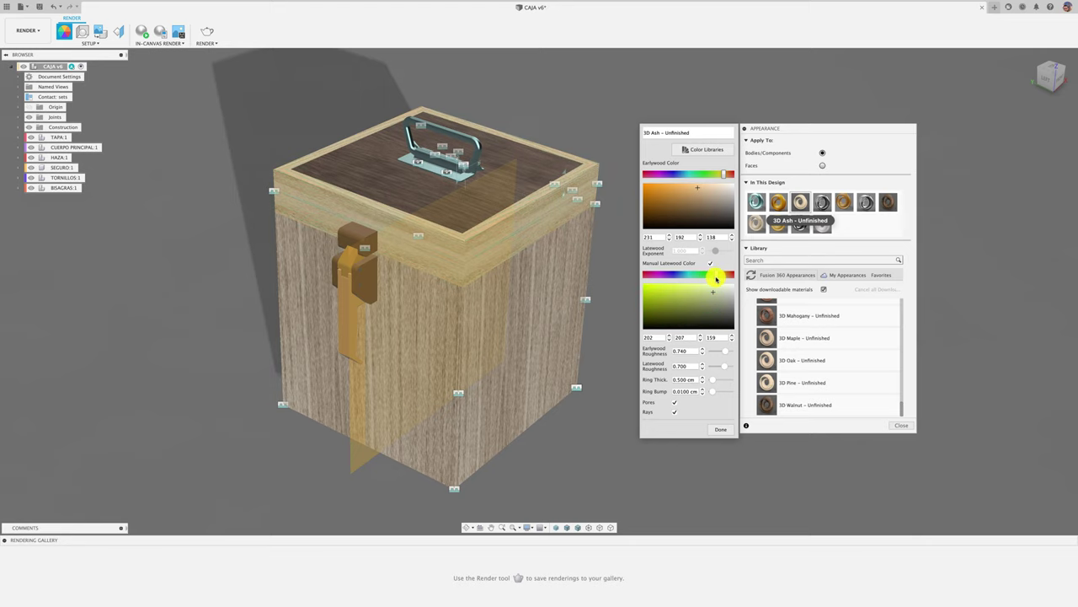
click(716, 286)
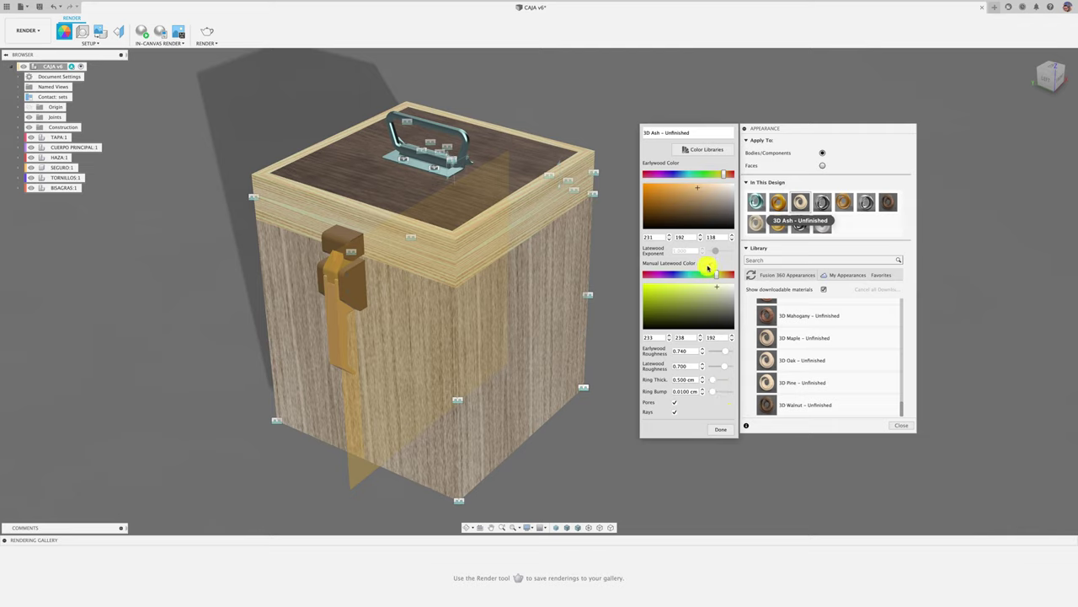
click(711, 264)
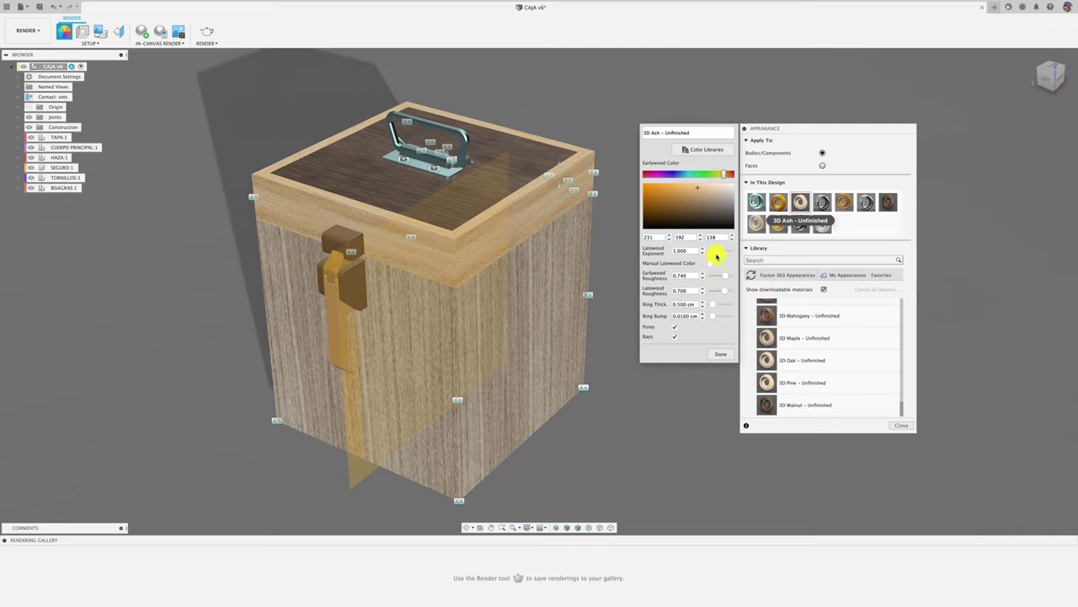
drag(719, 255, 717, 254)
click(694, 191)
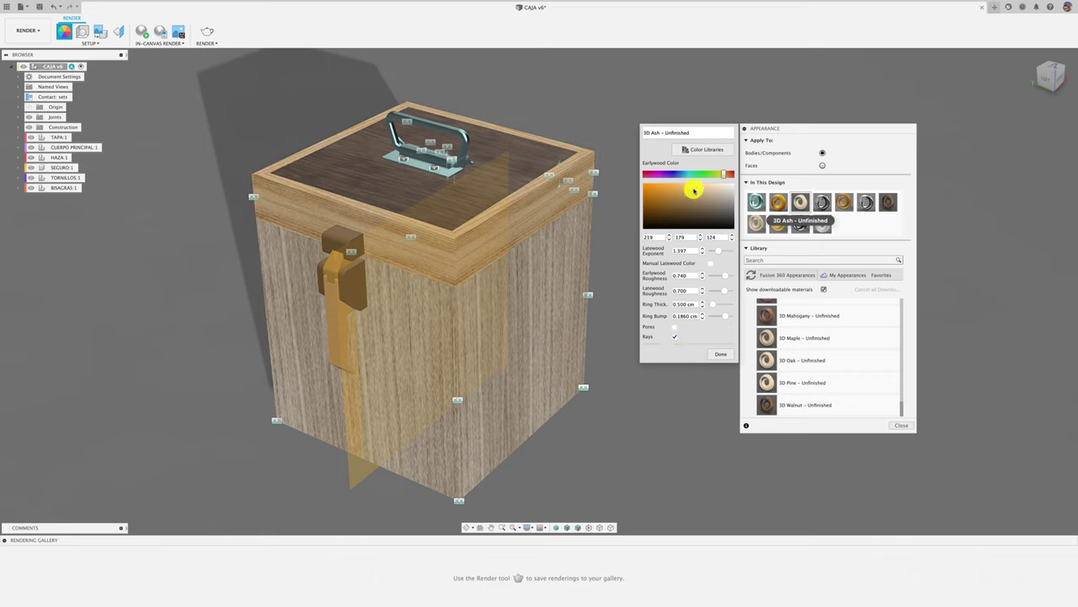
click(725, 355)
click(901, 425)
mouse_move(783, 402)
shift+middle_down()
mouse_move(148, 154)
mouse_move(157, 149)
shift+middle_up()
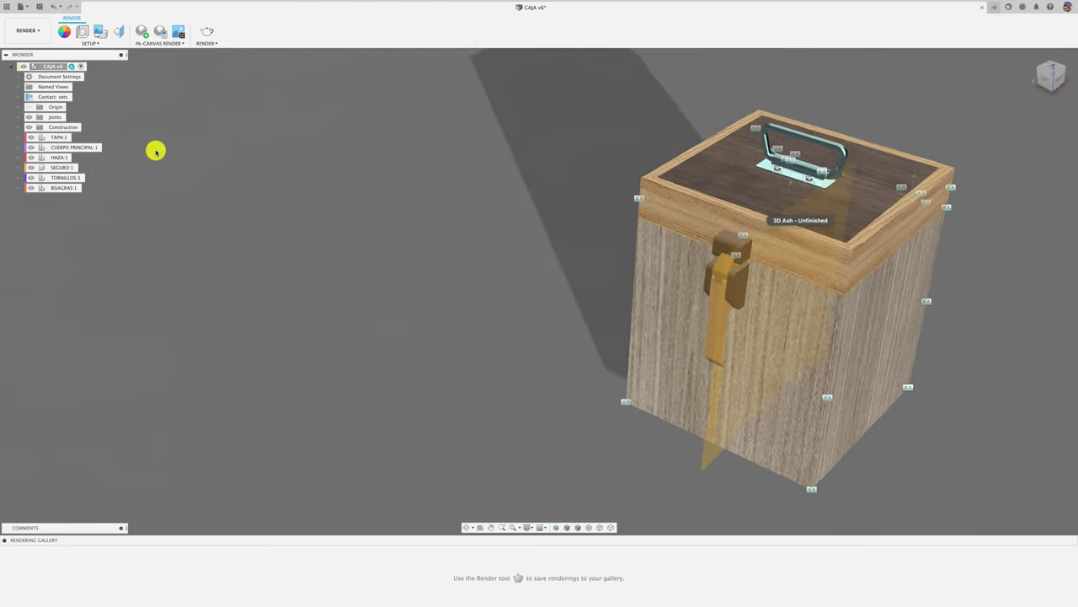
- Recentre the box, then switch the scene background to Solid Color and back to Environment
scroll(243, 152, down, 3)
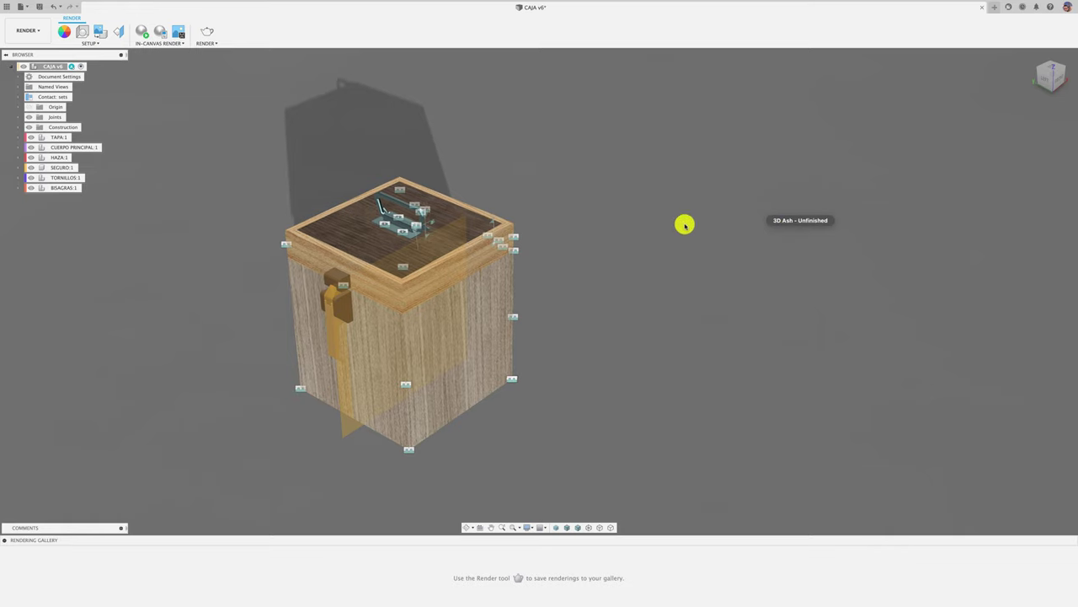
middle_drag(792, 221, 363, 151)
scroll(413, 155, up, 1)
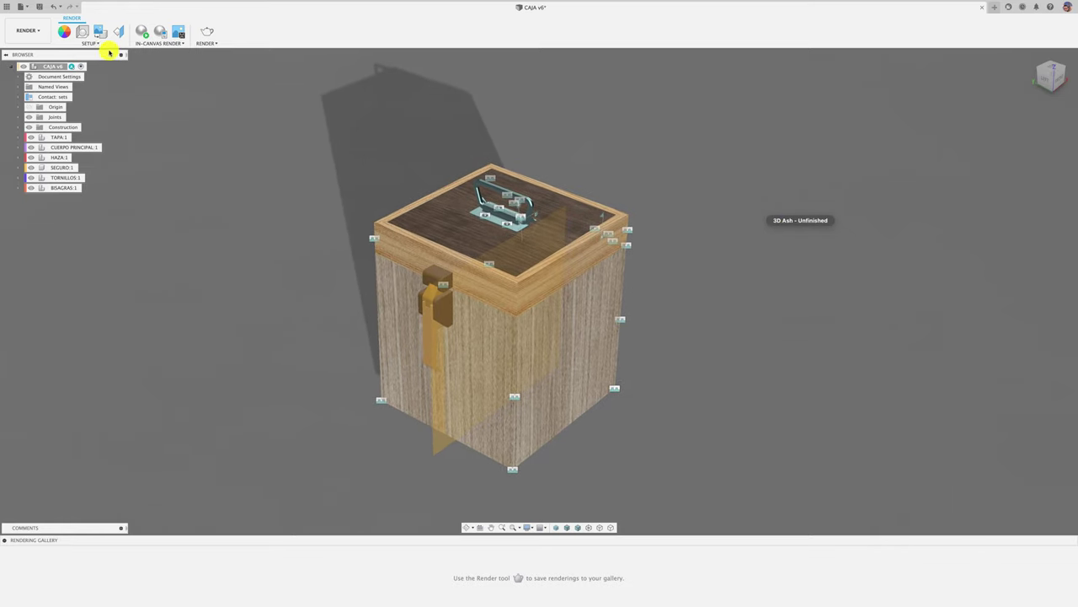
click(84, 34)
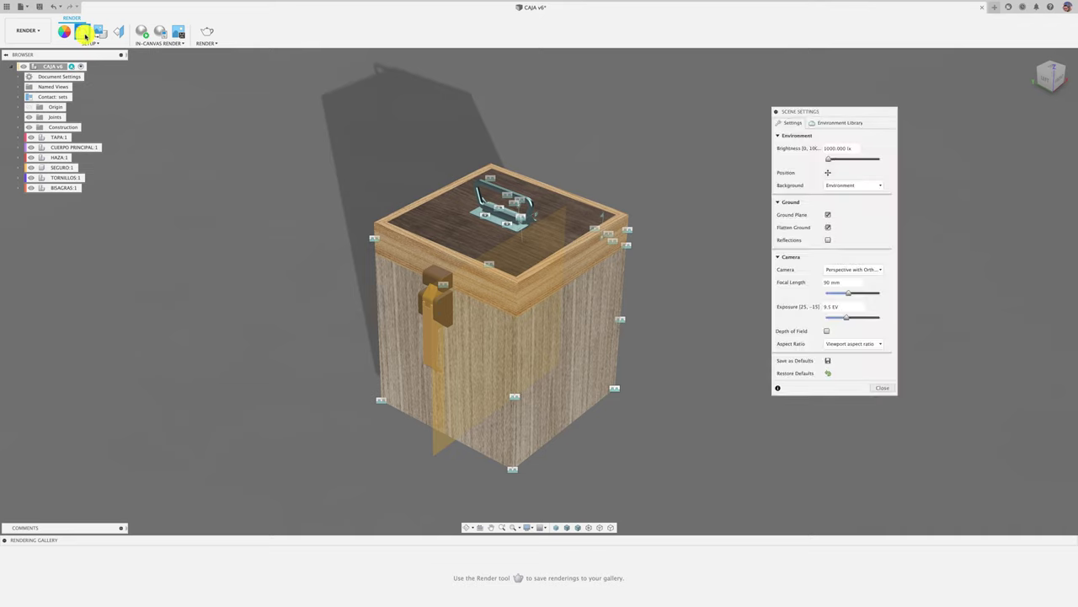
click(849, 187)
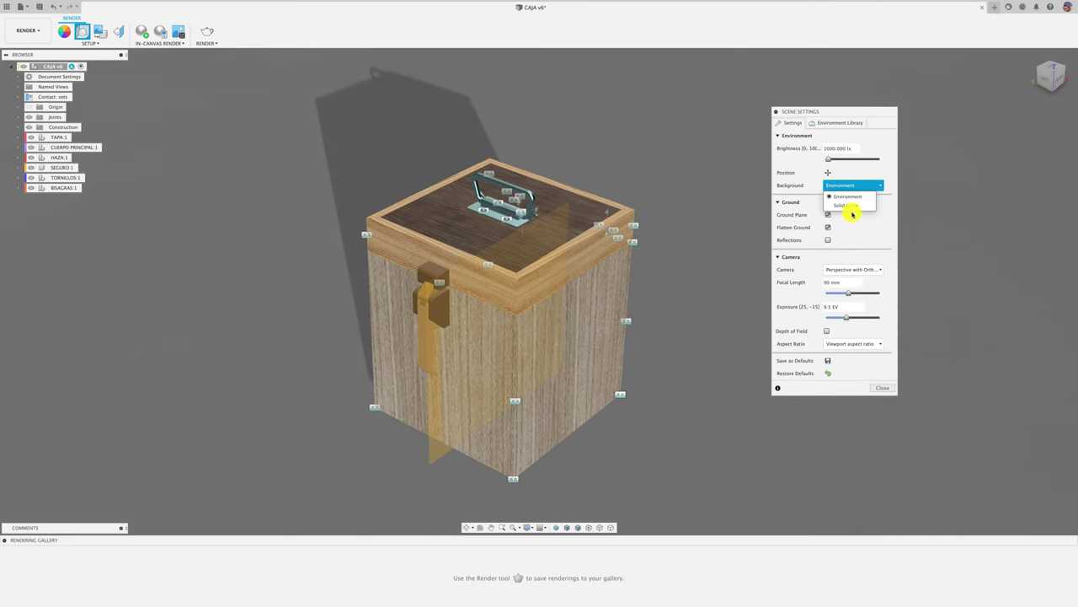
click(851, 206)
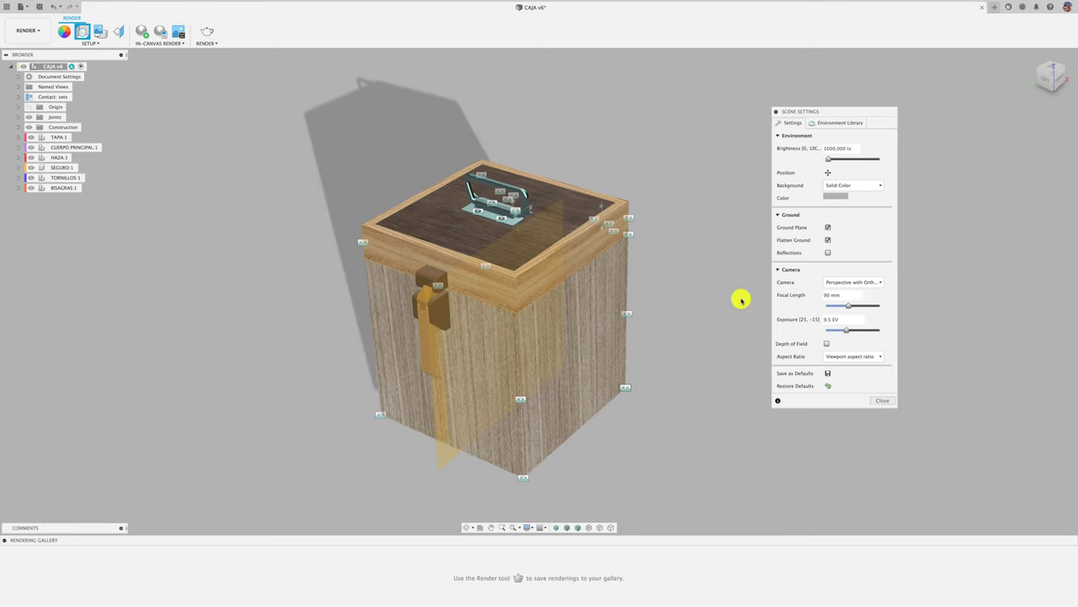
click(854, 187)
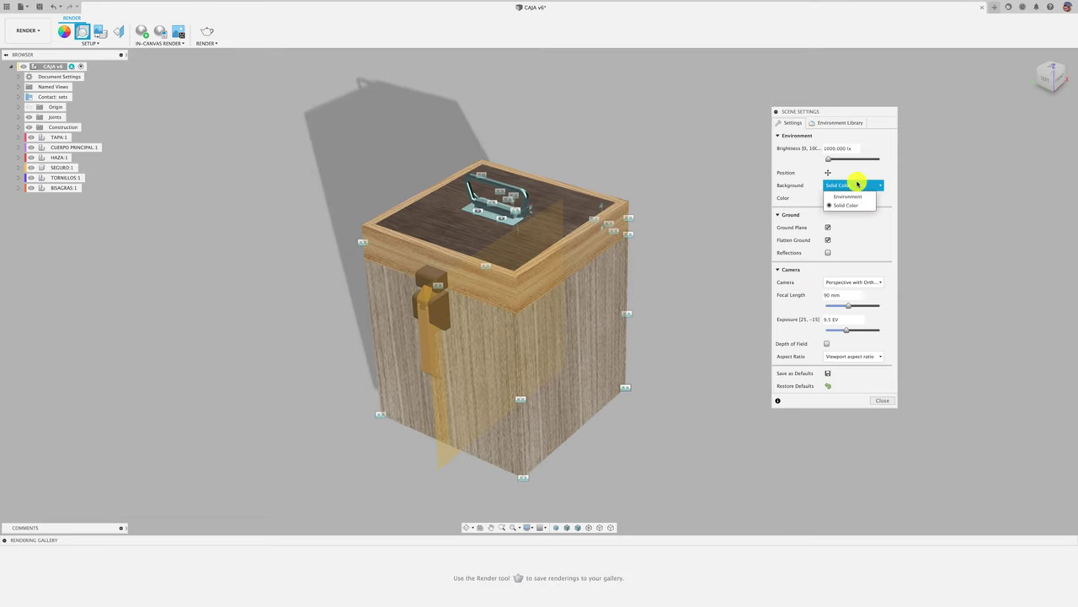
click(854, 197)
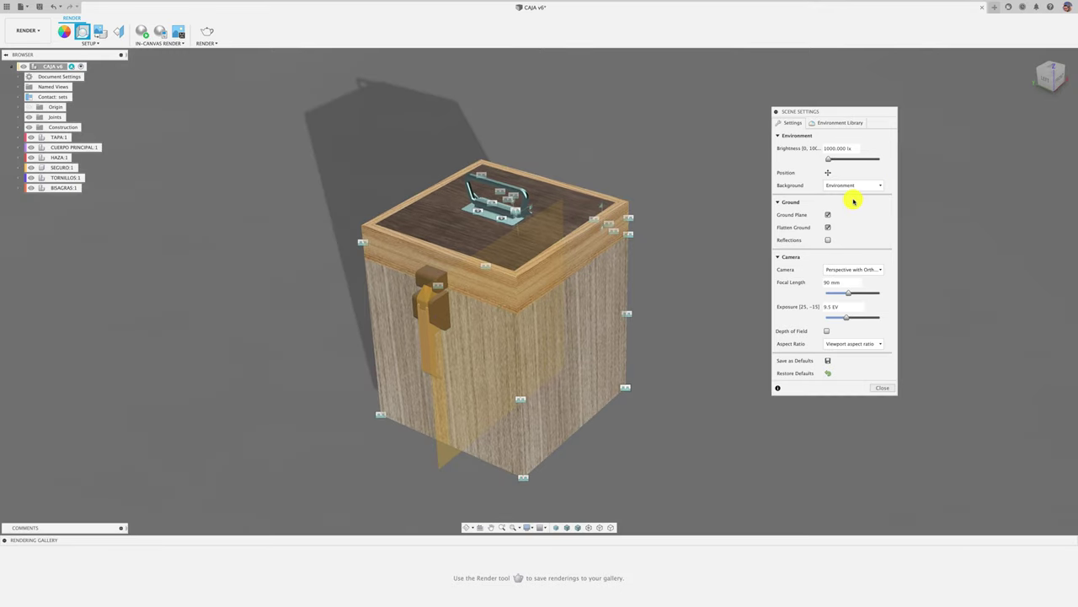
- From the Environment Library, apply Grid Light and then the Field environment
click(831, 125)
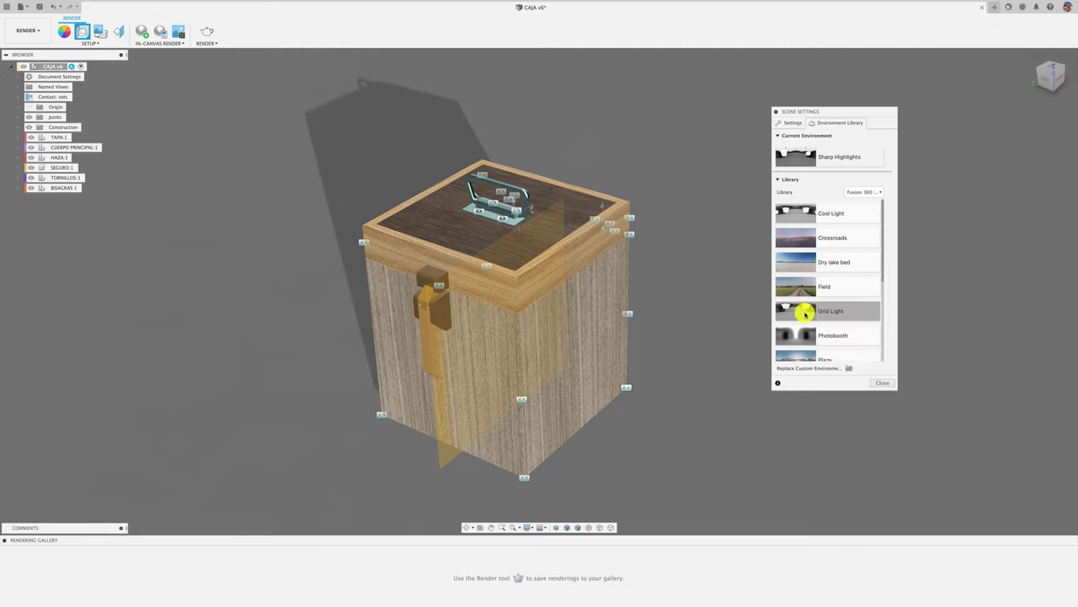
drag(806, 314, 718, 285)
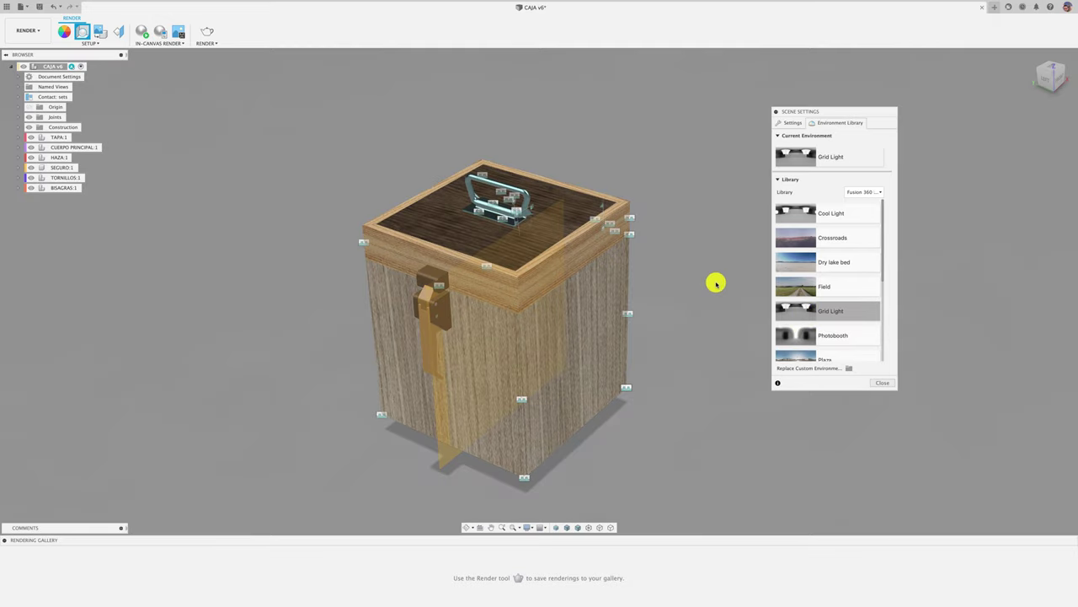
shift+middle_drag(715, 284, 682, 331)
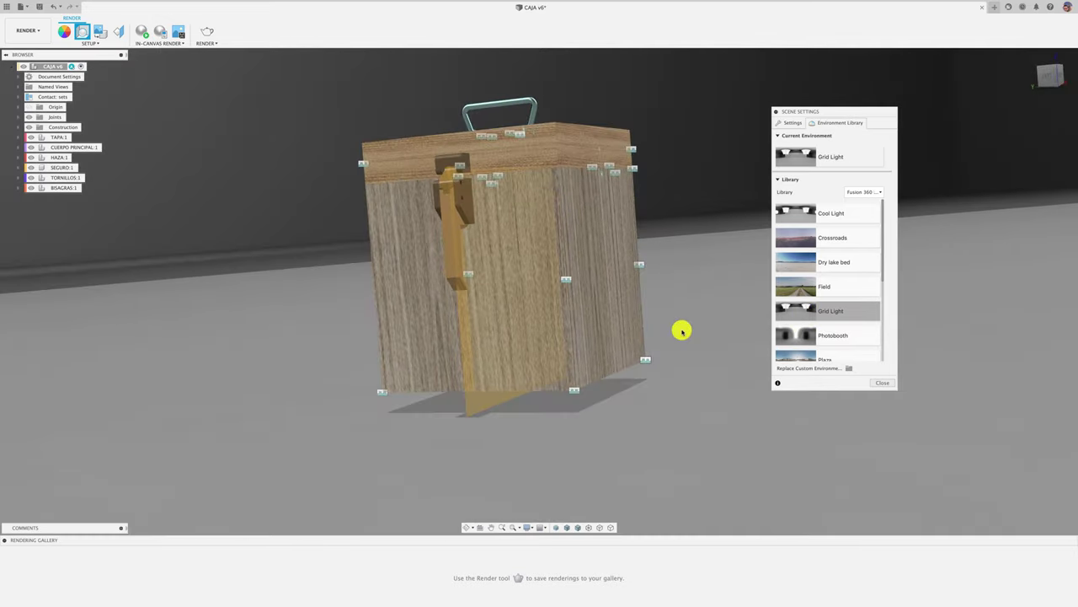
click(1049, 74)
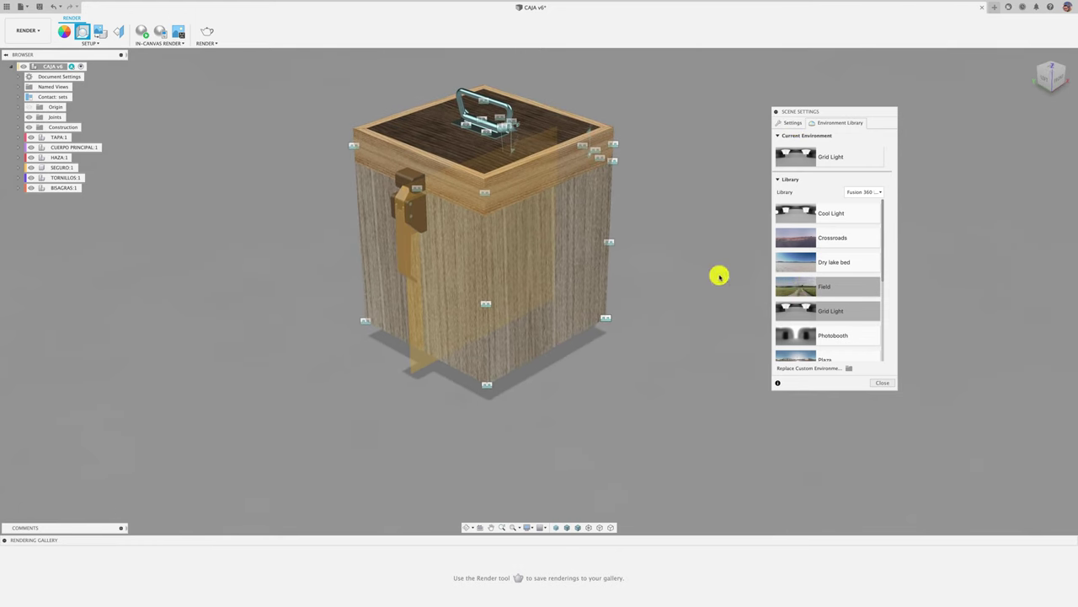
drag(727, 306, 726, 306)
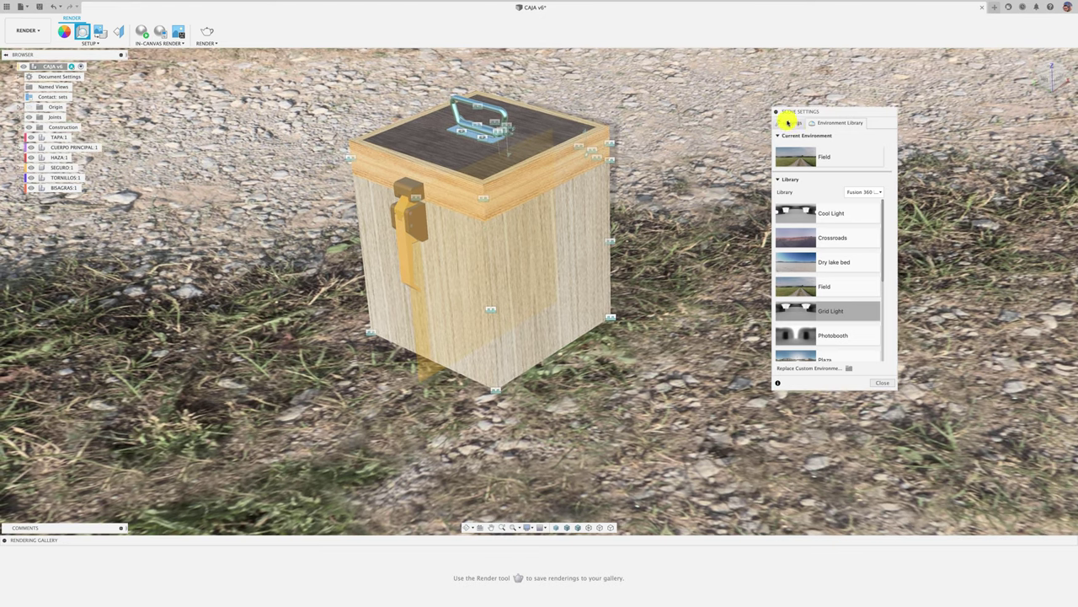
- Keep Flatten Ground on and reset the environment rotation to zero
click(789, 123)
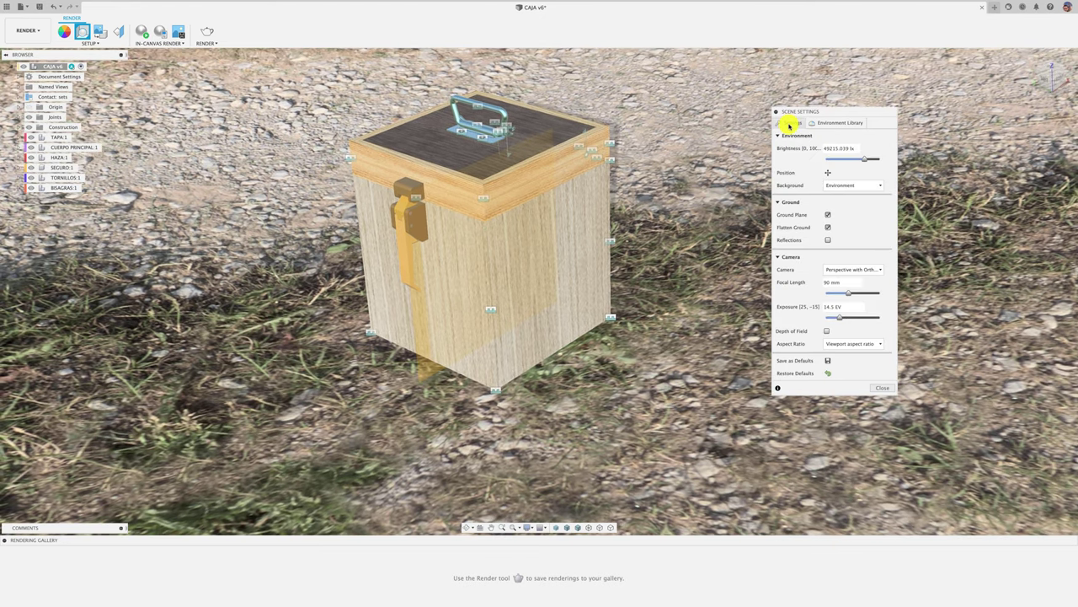
click(827, 228)
click(827, 227)
click(828, 241)
click(828, 172)
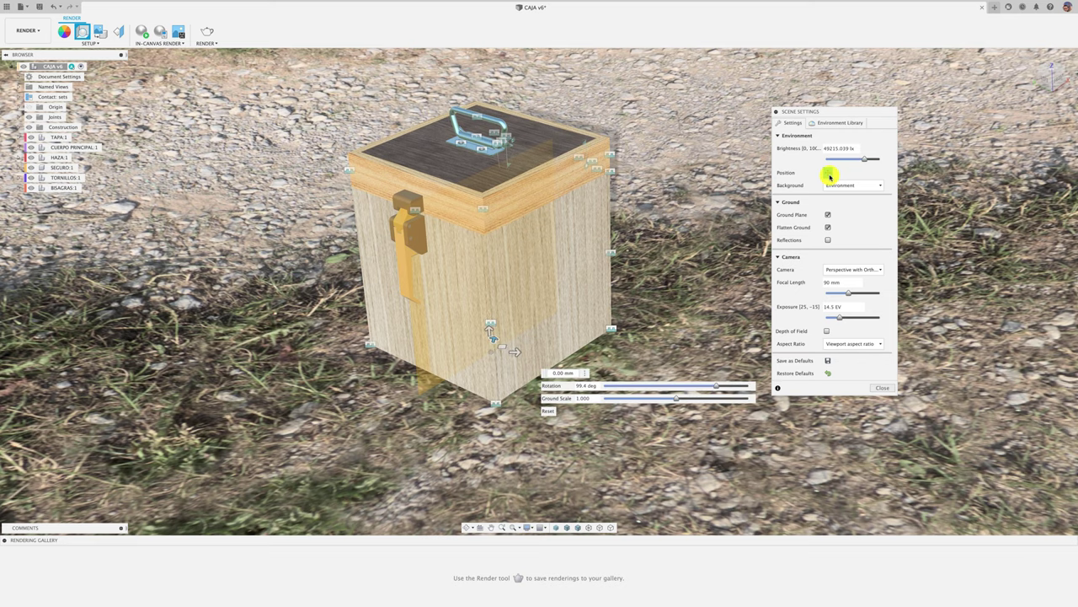
click(549, 410)
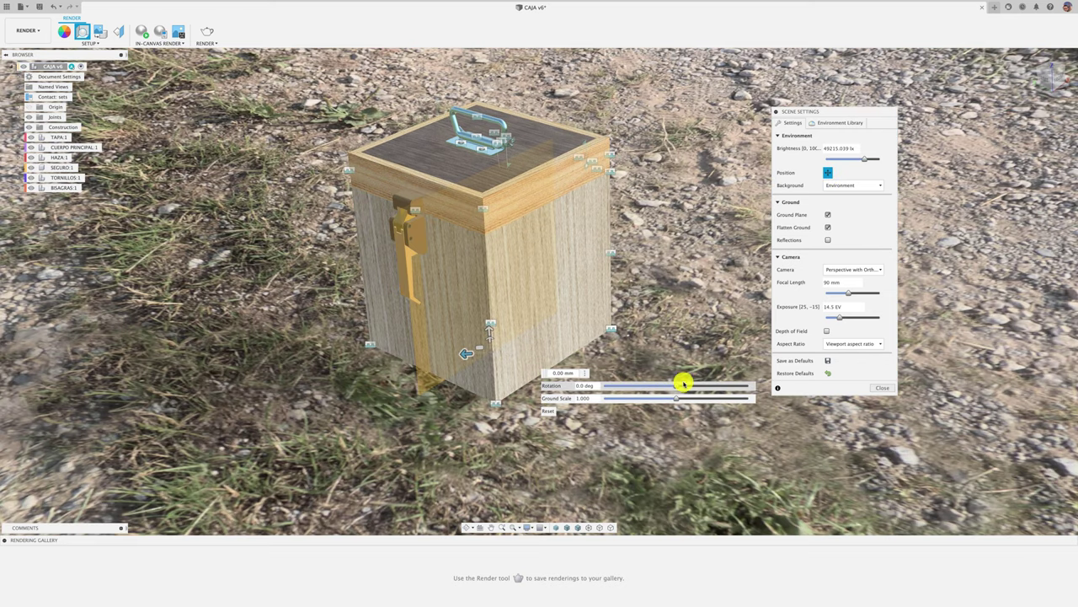
- Rotate the Field environment to -84.8° with ground scale 0.184, then close scene settings
mouse_move(676, 386)
mouse_down()
mouse_move(584, 396)
mouse_move(700, 401)
mouse_move(630, 401)
mouse_up()
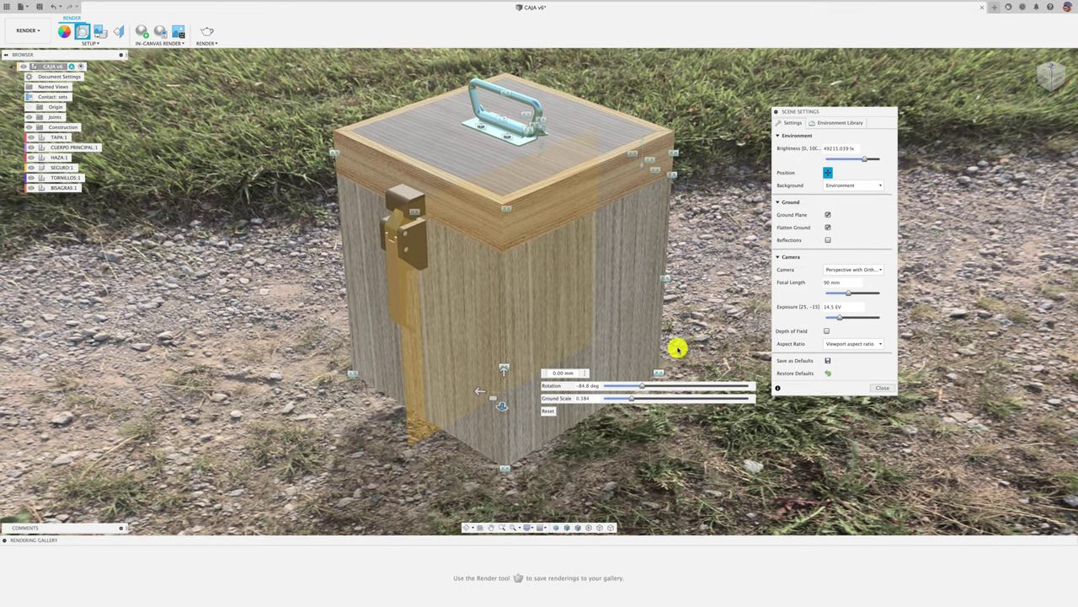
shift+middle_drag(678, 347, 693, 306)
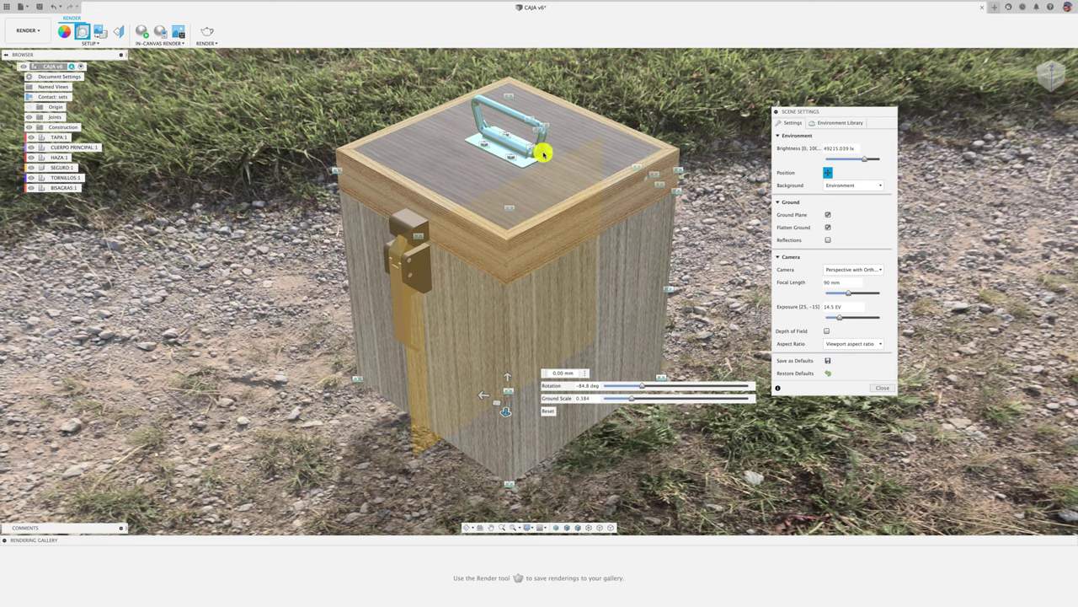
shift+middle_drag(675, 463, 794, 430)
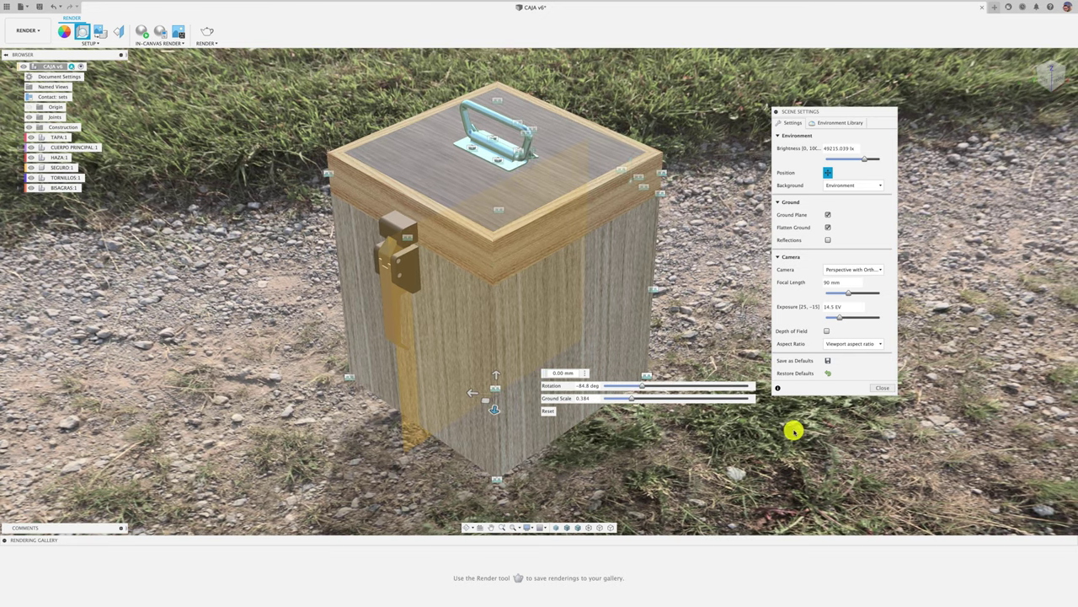
click(880, 390)
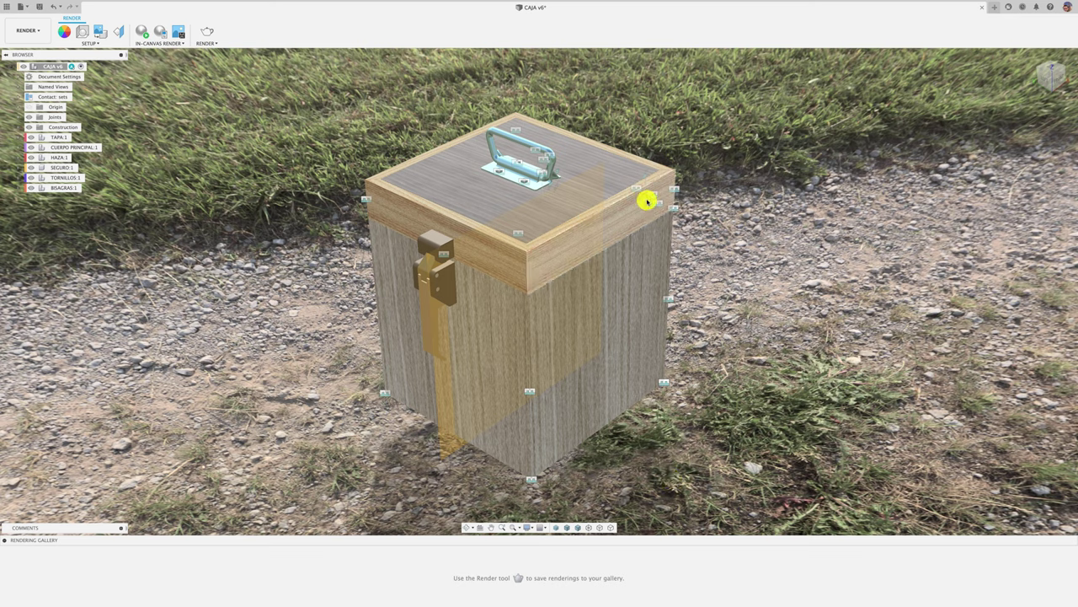
- Hide work features and joints through Display Settings > Object Visibility
click(532, 527)
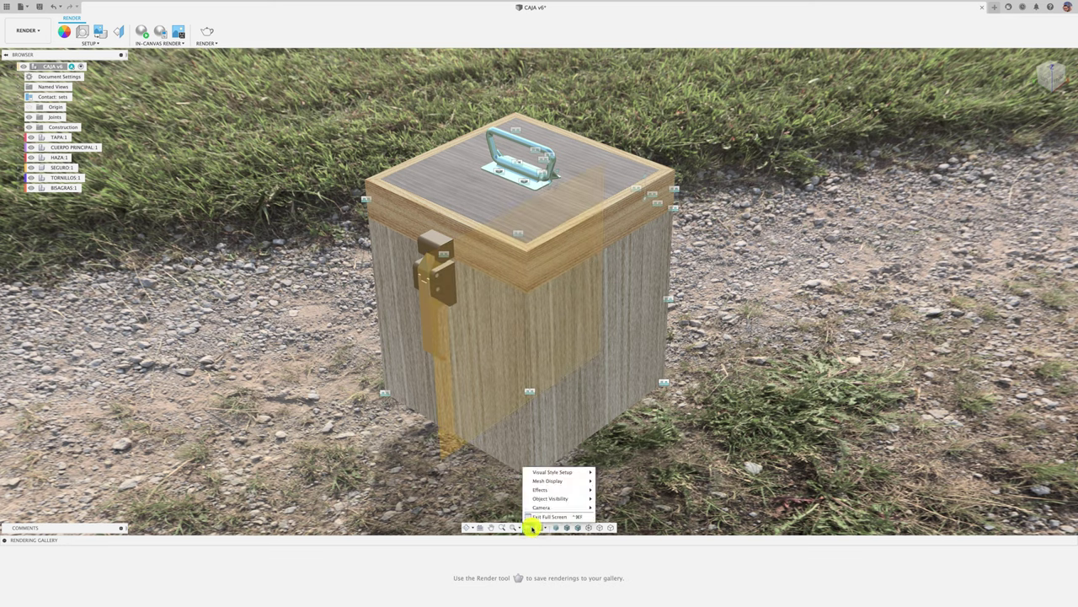
mouse_move(551, 498)
click(599, 498)
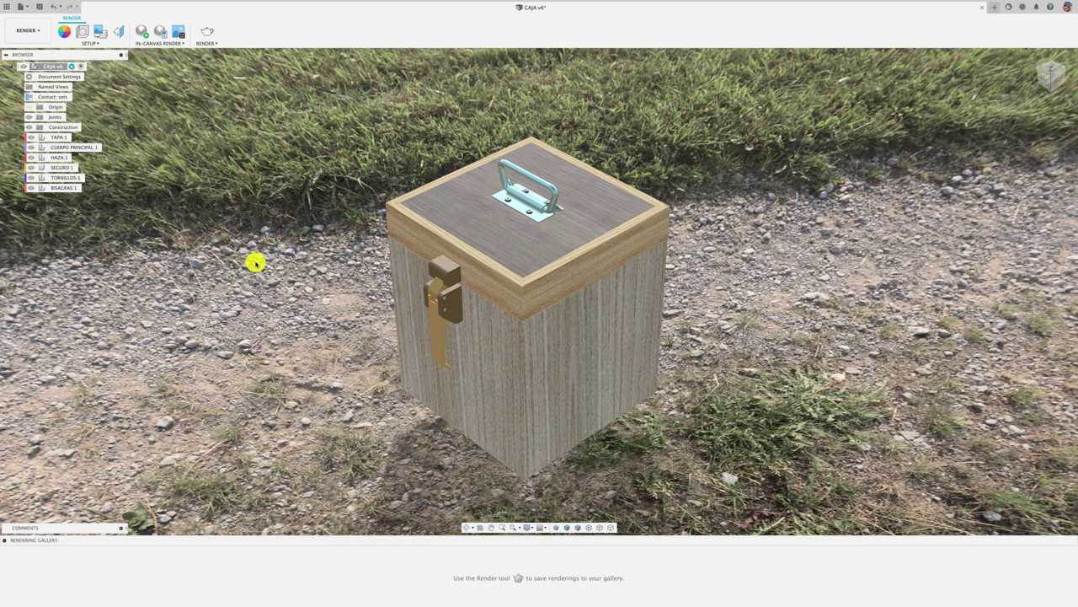
- Bring HDRI Haven forward in Chrome and browse the Indoor HDRIs
key(ctrl+Up)
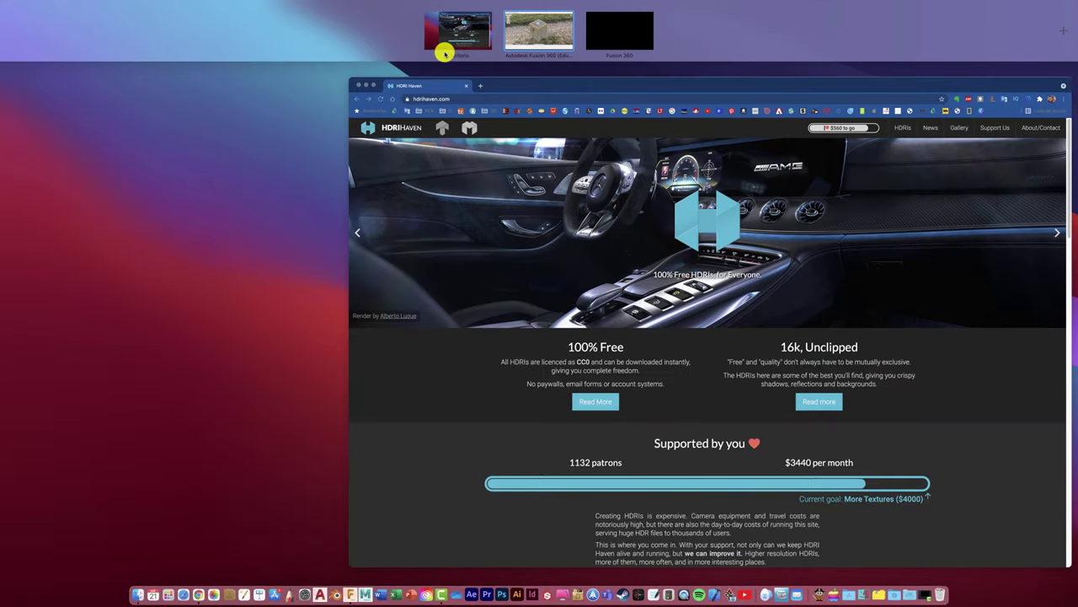
click(535, 165)
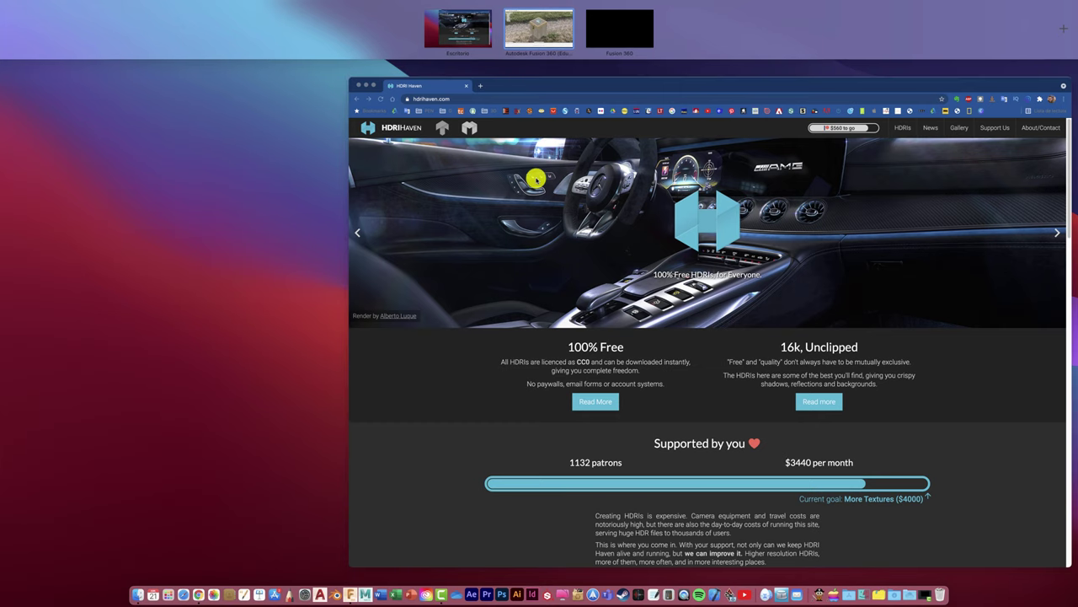
click(314, 35)
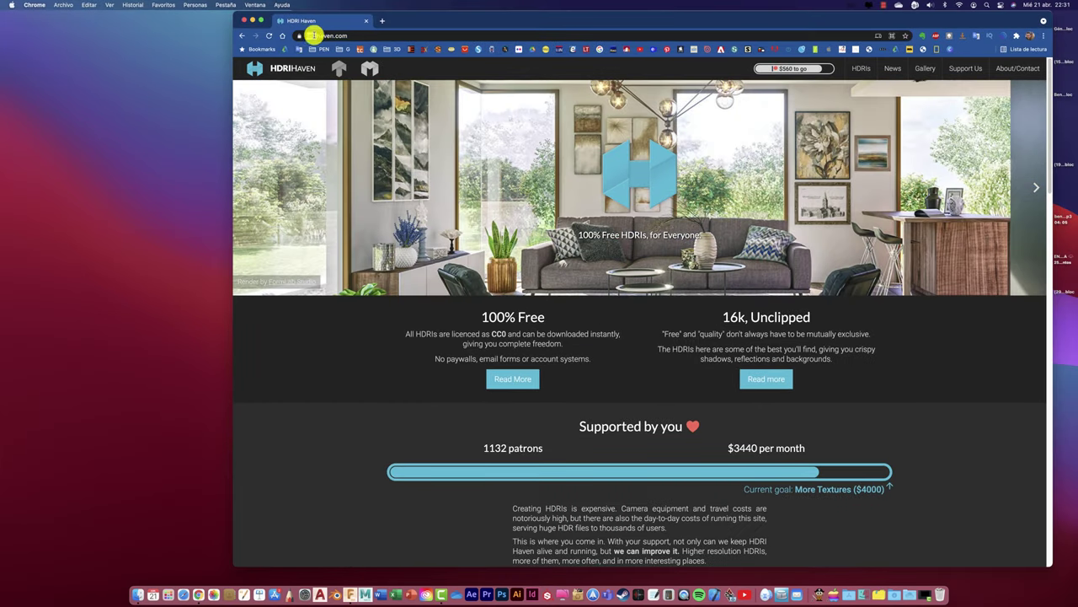
click(867, 72)
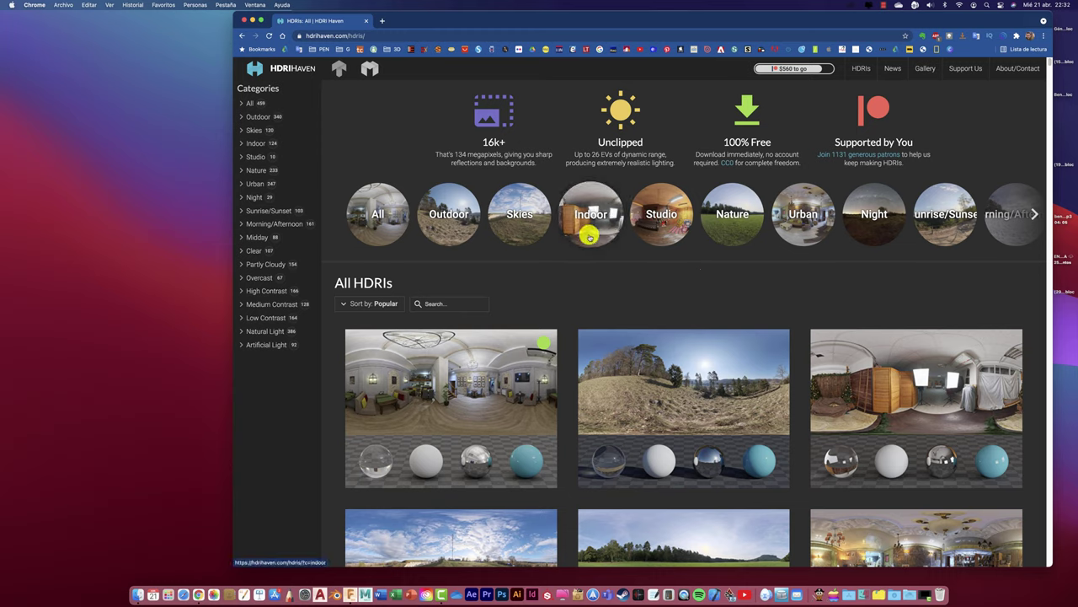
click(590, 237)
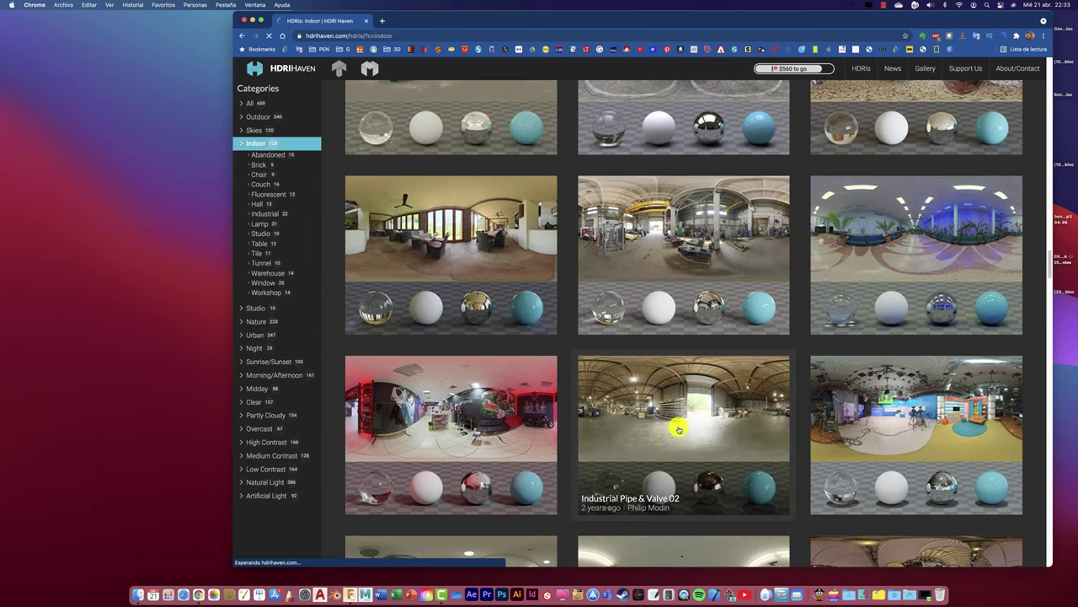
- Download the 4k HDR of Industrial Pipe & Valve 02 and open the Downloads stack
click(678, 430)
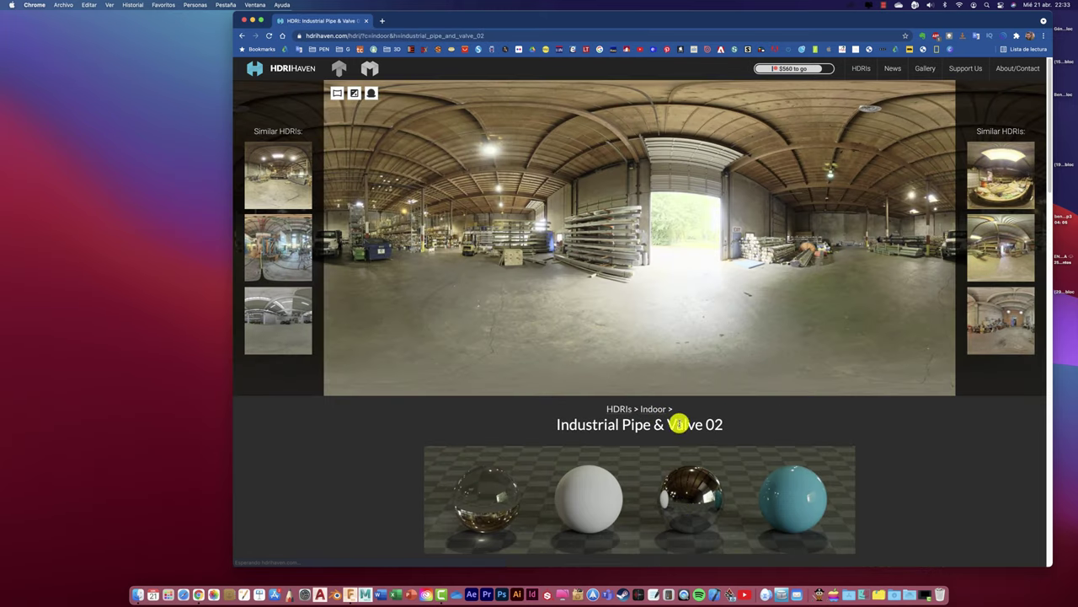
scroll(678, 422, down, 3)
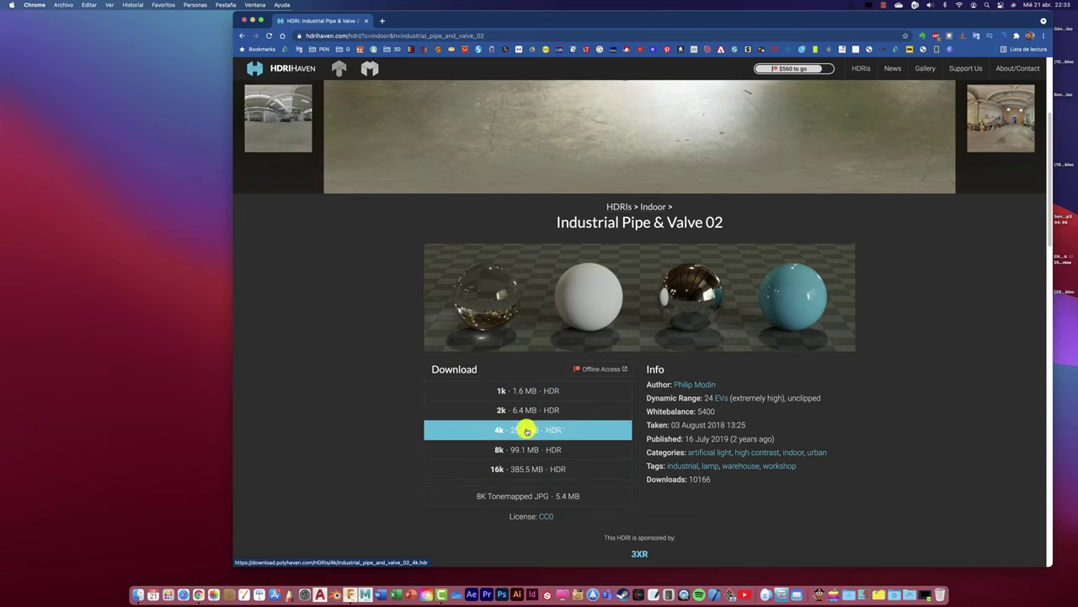
click(524, 429)
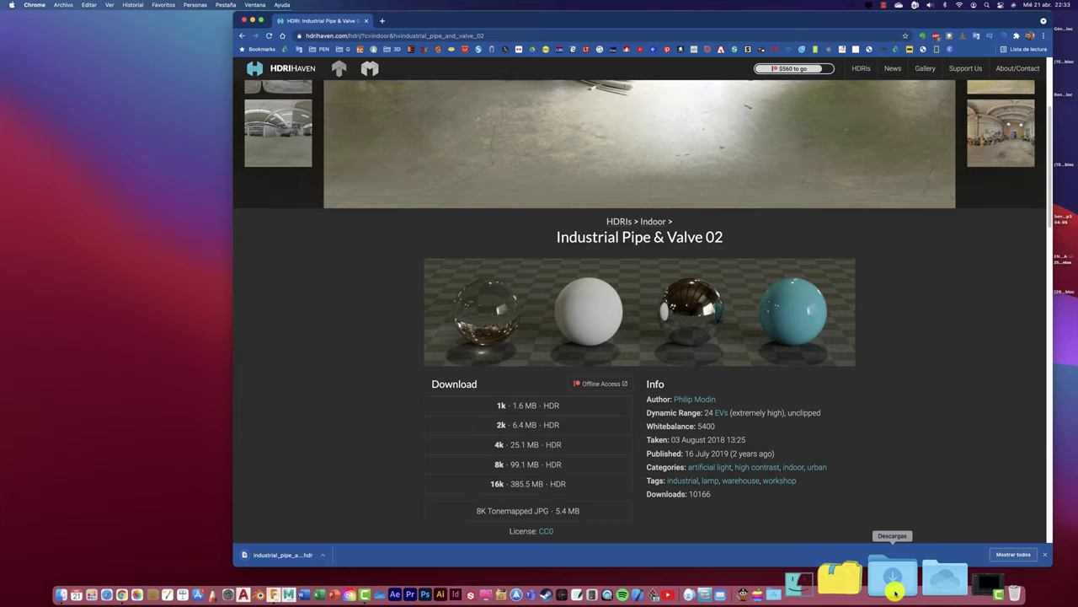
click(896, 583)
- Preview industrial_pipe_and_valve_02_4k.hdr from Finder's Downloads, close it, and open Mission Control
click(959, 503)
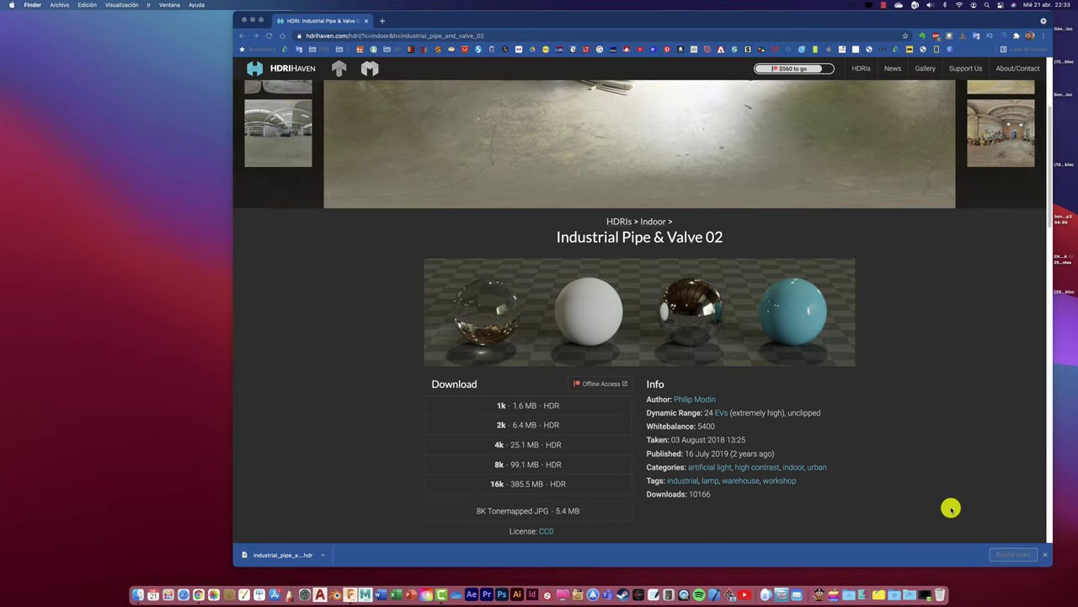
double_click(765, 335)
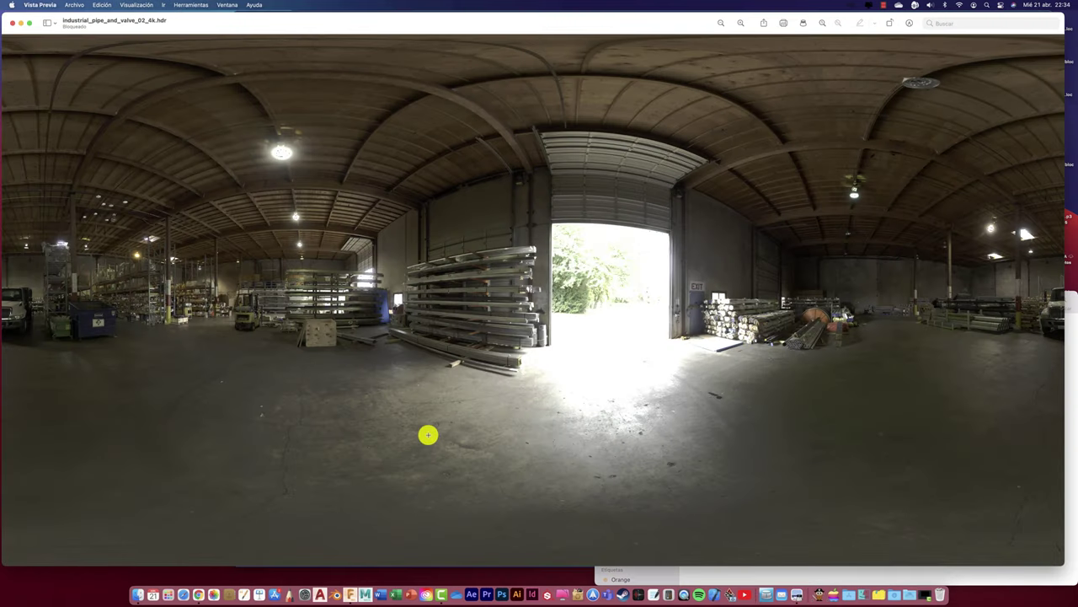
click(12, 23)
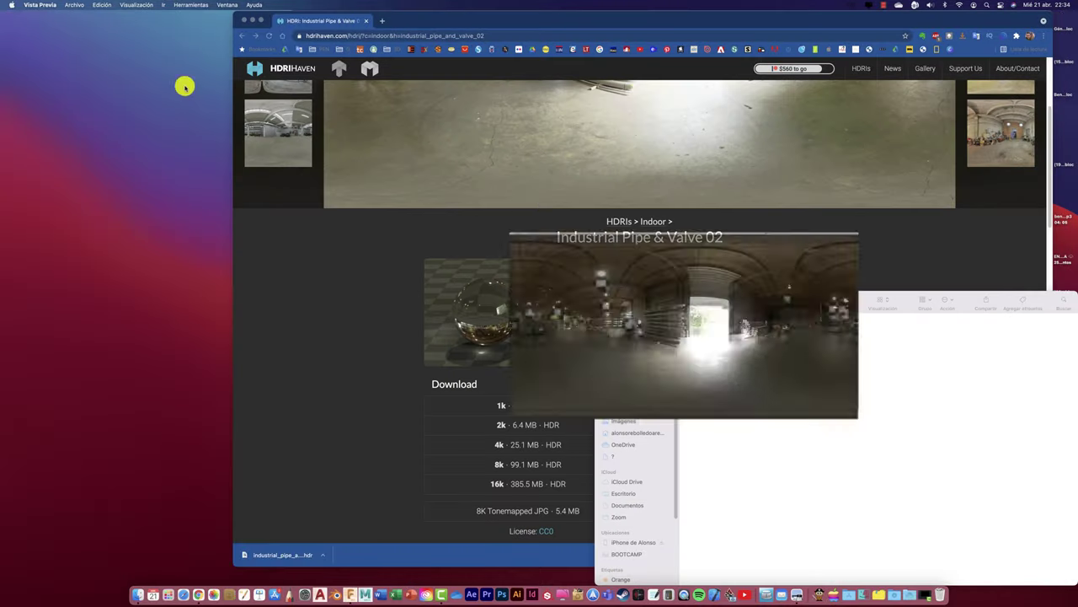
key(ctrl+Up)
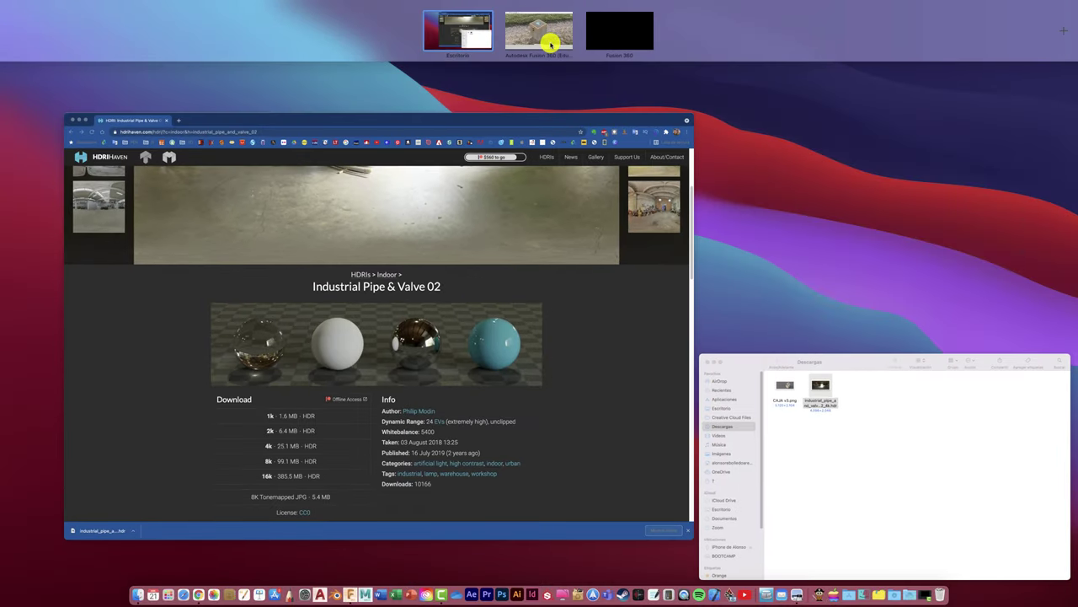
- Load the downloaded industrial_pipe_and_valve_02 HDR from Descargas as a custom scene environment
click(550, 44)
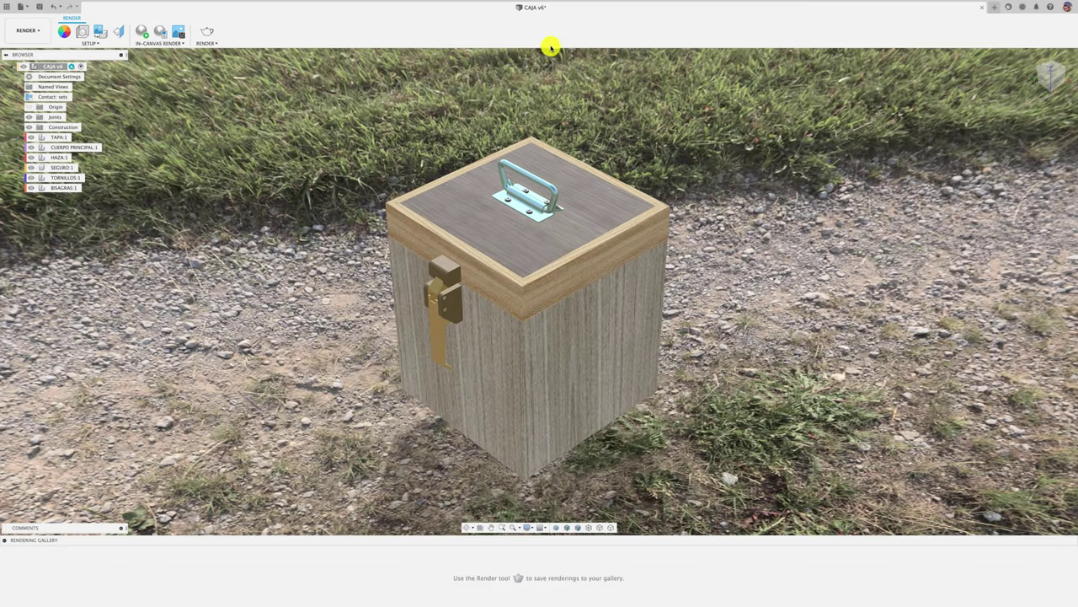
click(82, 36)
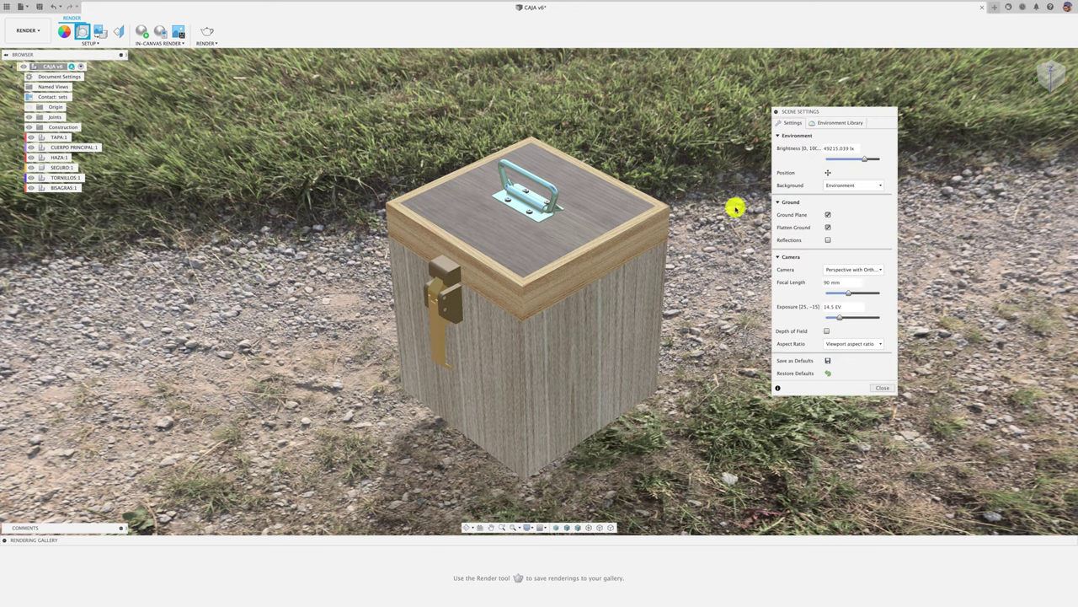
click(864, 183)
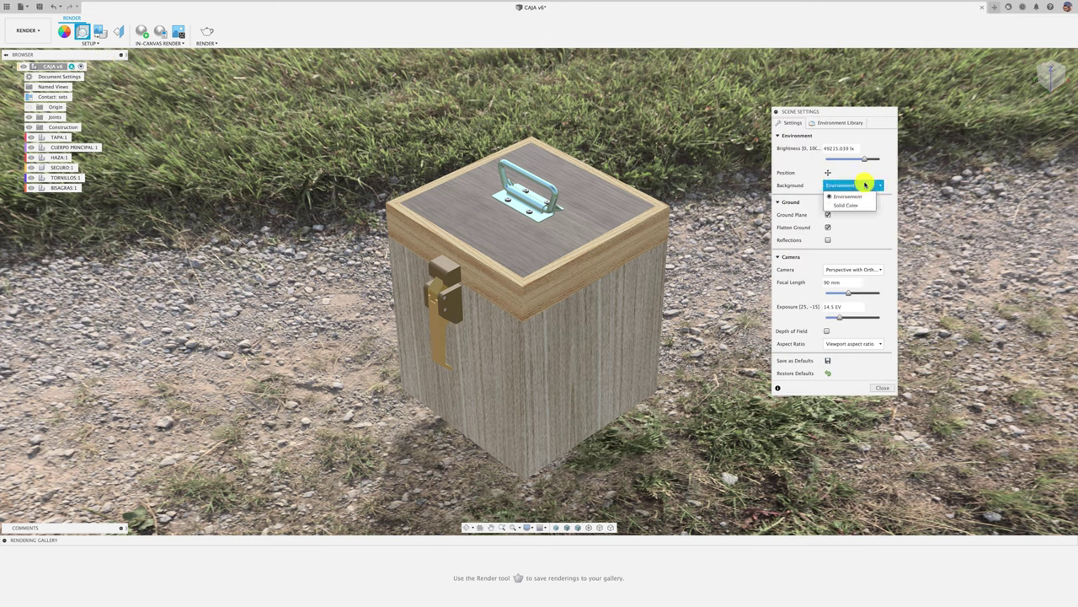
click(840, 122)
click(840, 122)
scroll(847, 287, down, 5)
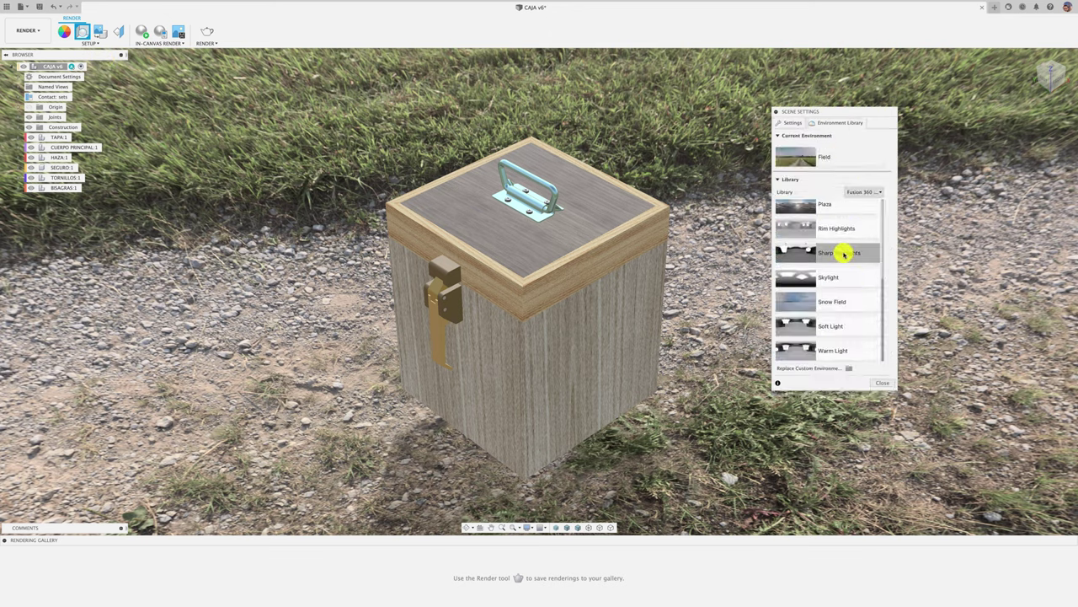
click(848, 370)
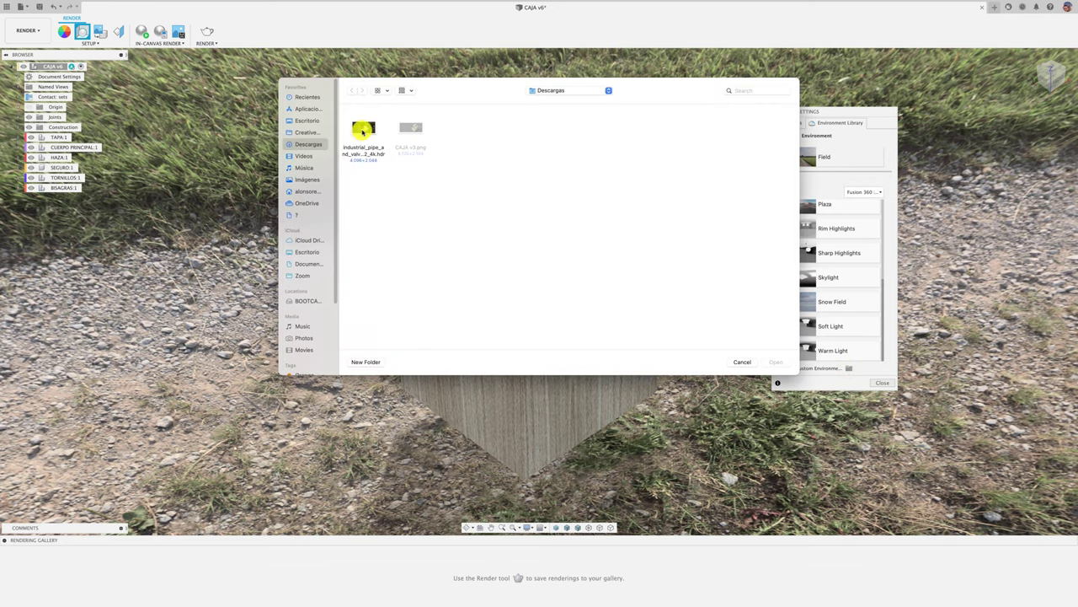
click(363, 139)
click(777, 362)
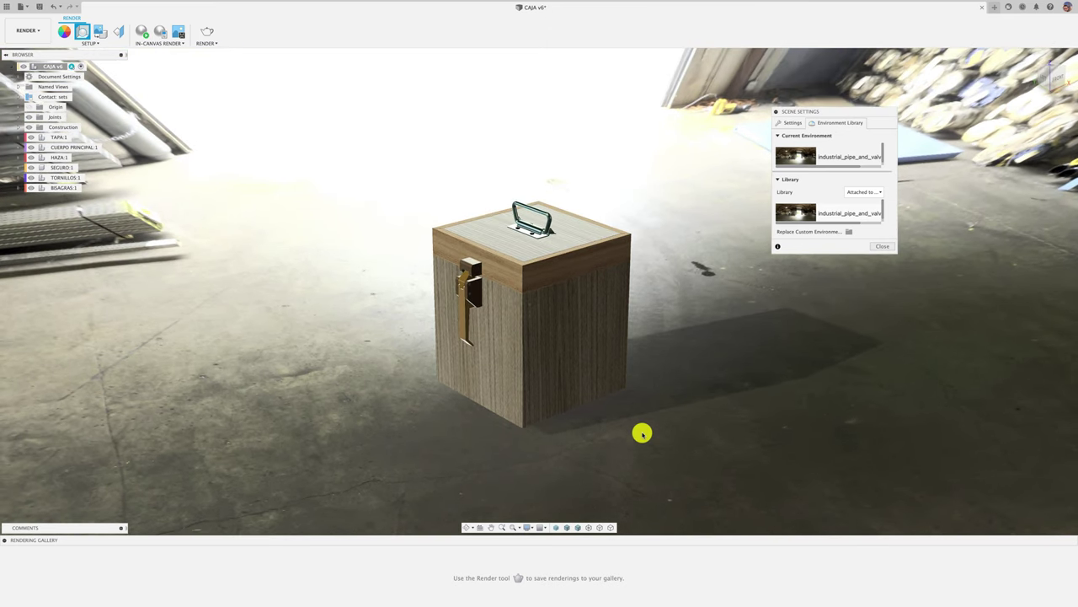
- Rotate the warehouse environment slightly around the box, with ground scale 0.457
click(799, 126)
click(827, 172)
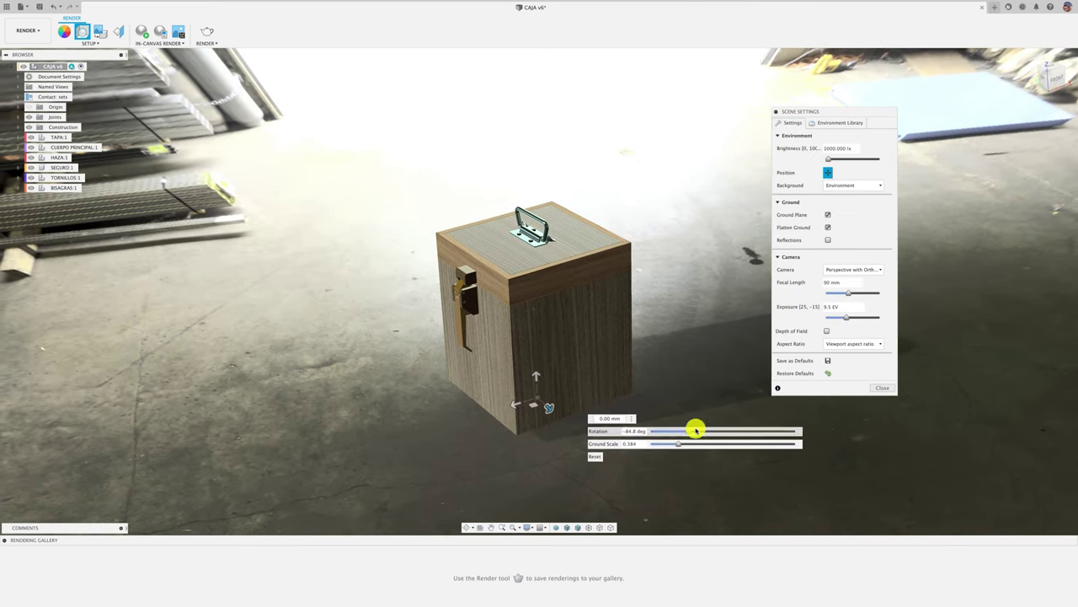
mouse_move(696, 430)
mouse_down()
mouse_move(678, 444)
mouse_move(638, 431)
mouse_move(722, 432)
mouse_up()
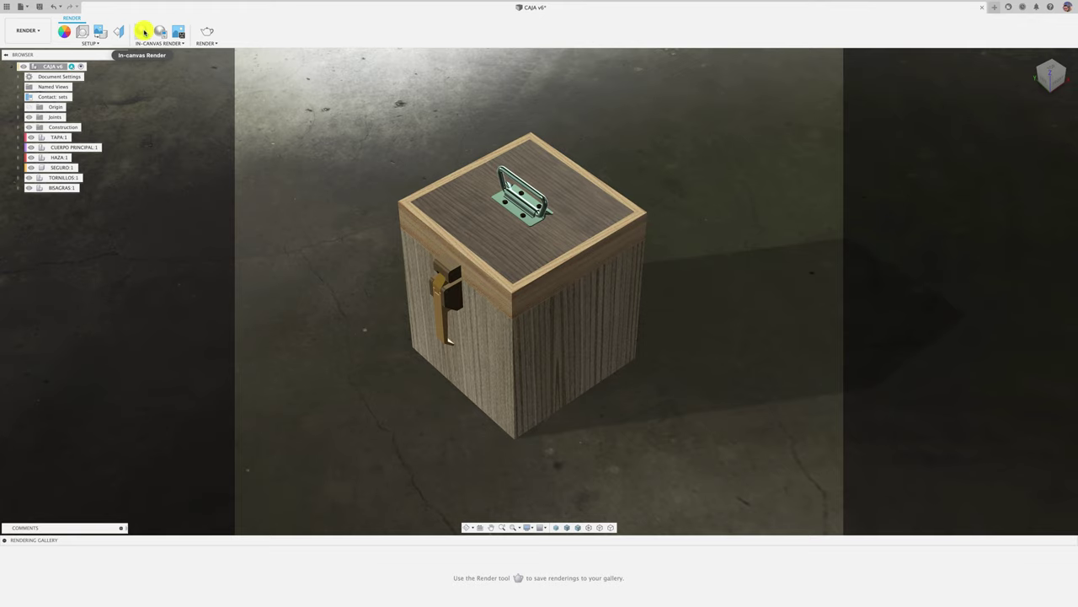
- Start and restart the in-canvas render, letting it refine past 135 iterations
click(144, 32)
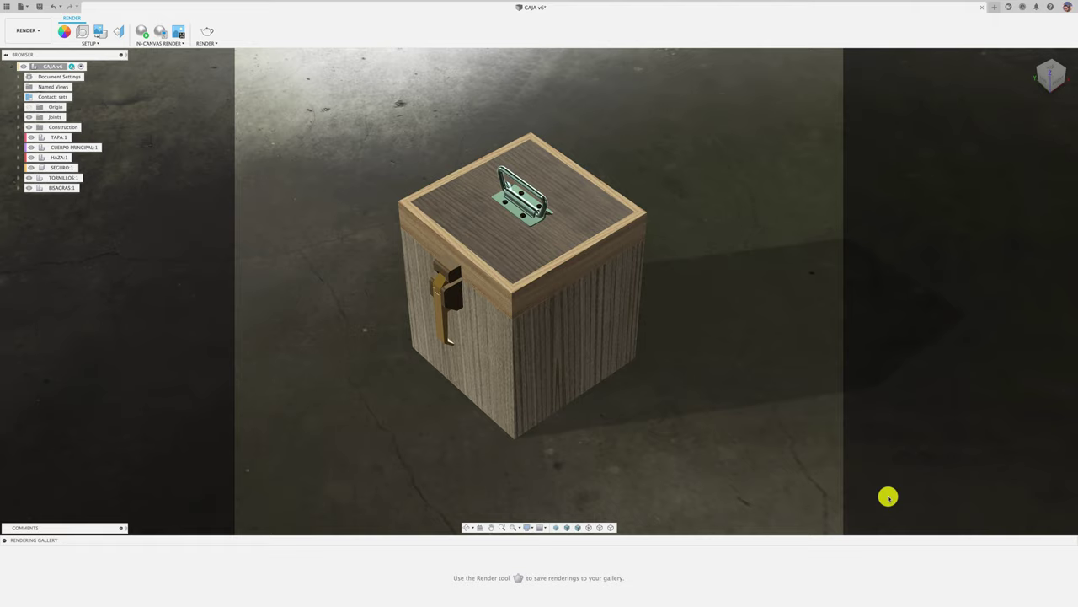
click(143, 34)
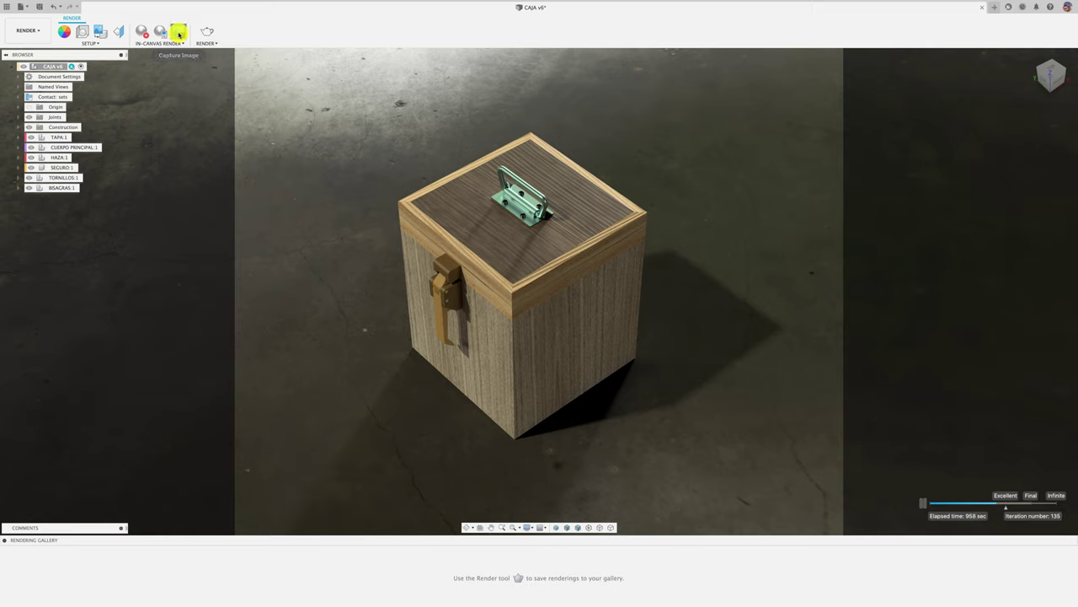
- Capture the render as PNG 'CAJA v6' in Downloads, then stop the in-canvas render
click(179, 33)
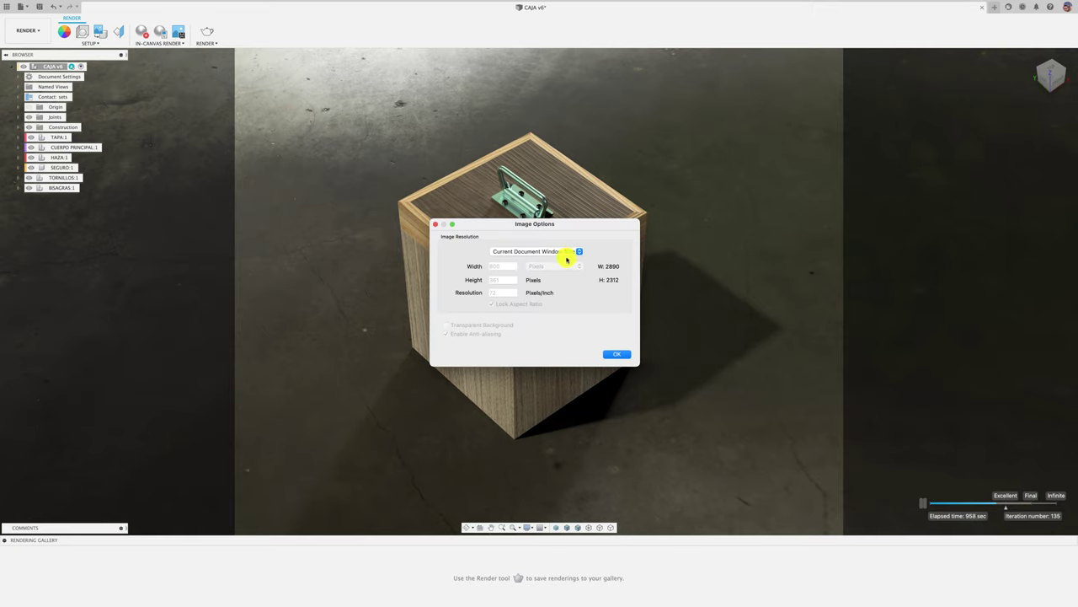
click(621, 355)
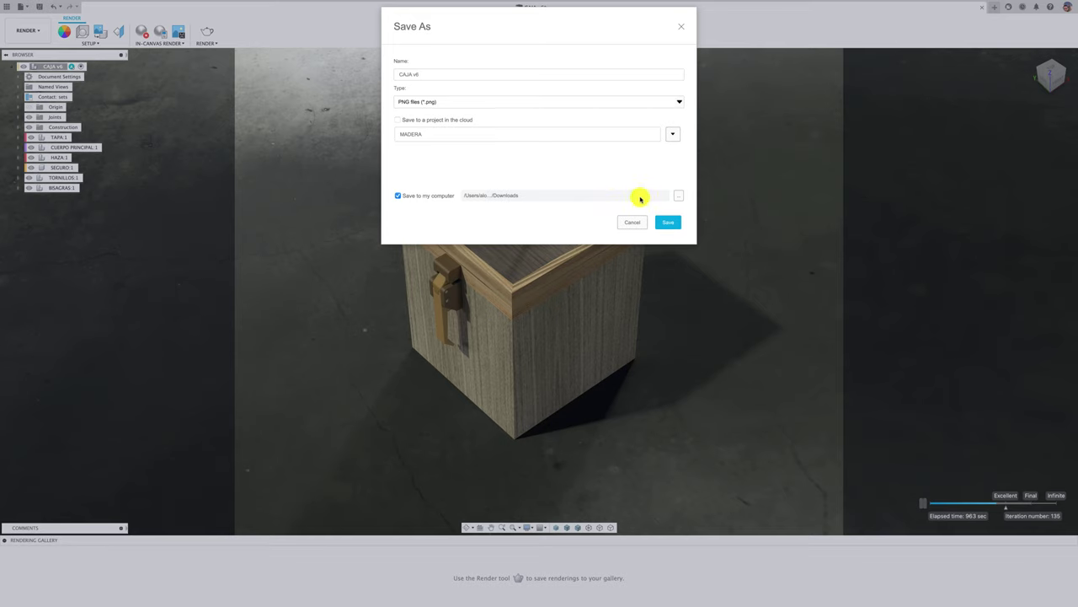
click(668, 221)
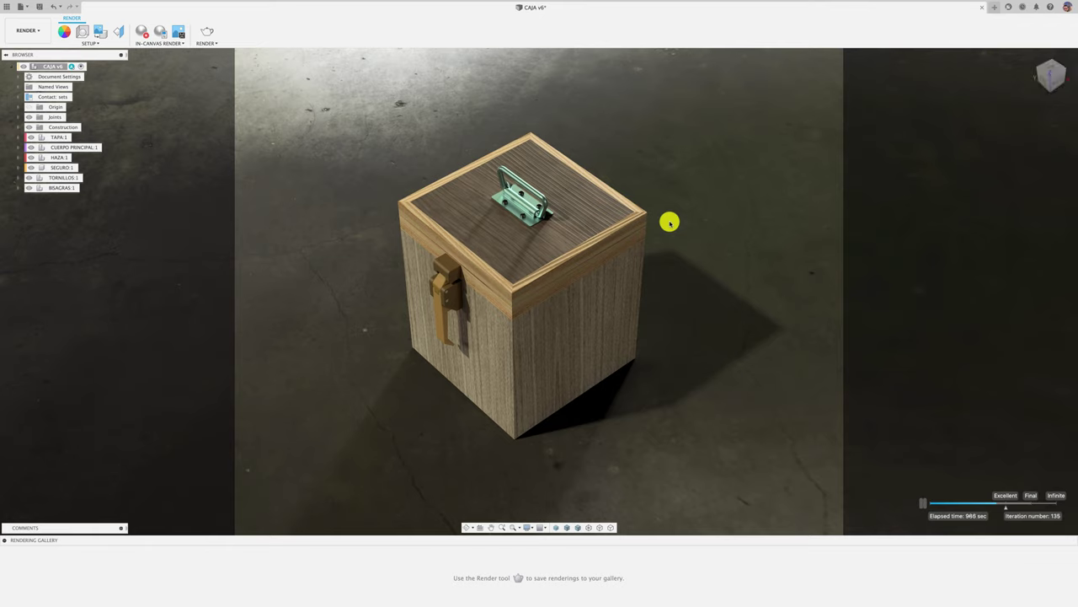
click(140, 32)
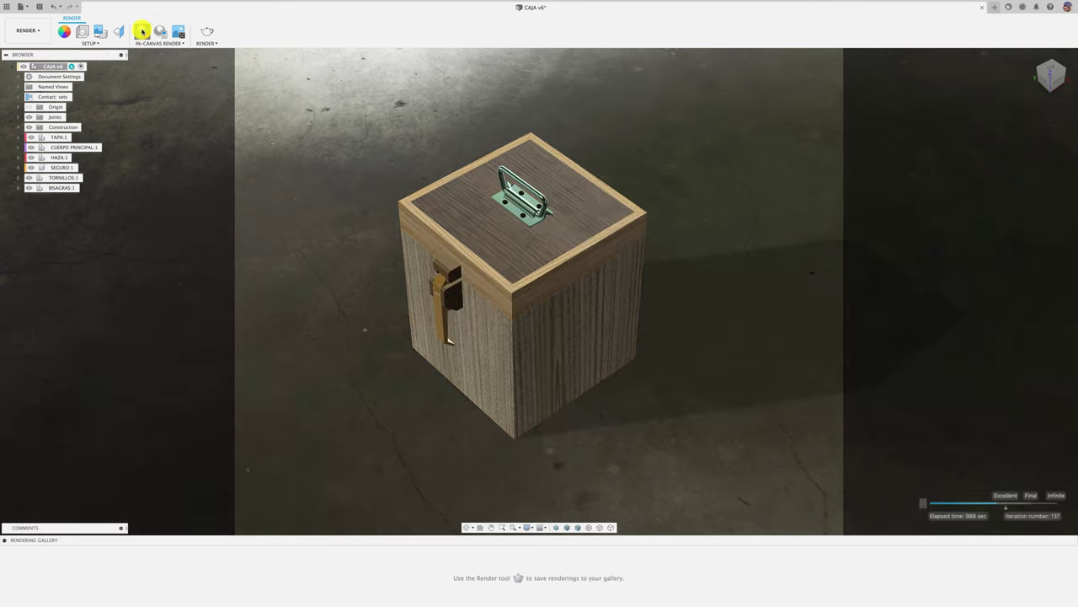
- Open CAJA v6.png from Finder's Downloads in Preview and view it full screen
key(ctrl+Up)
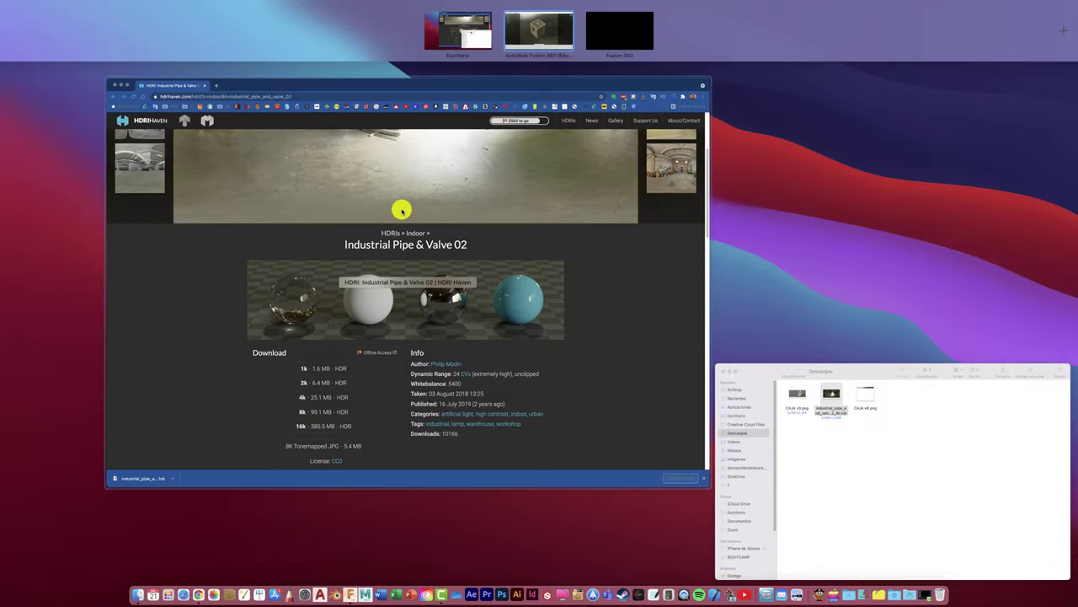
click(851, 428)
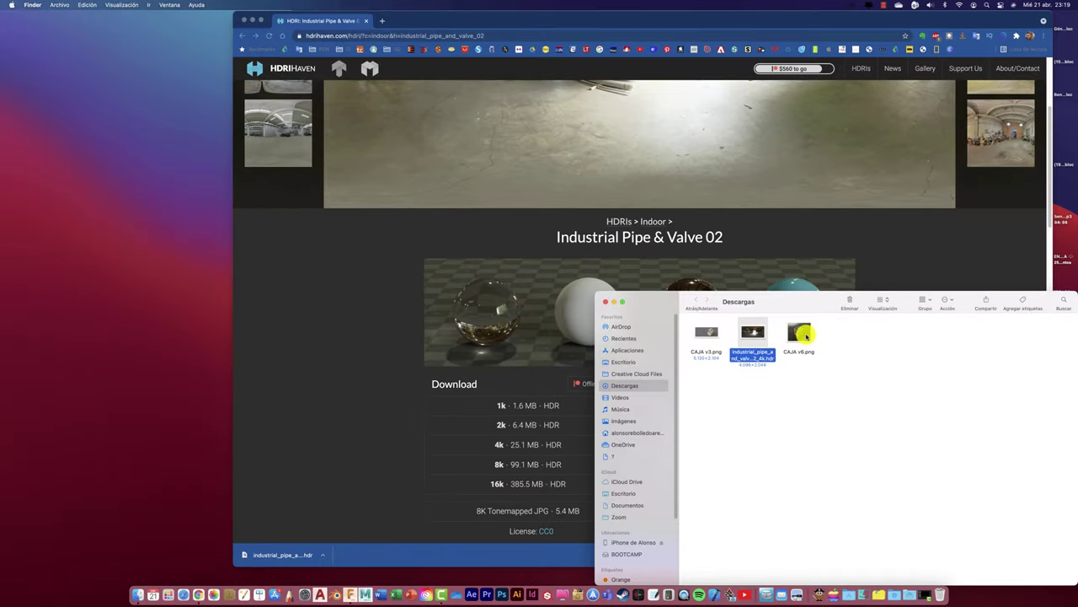
double_click(802, 334)
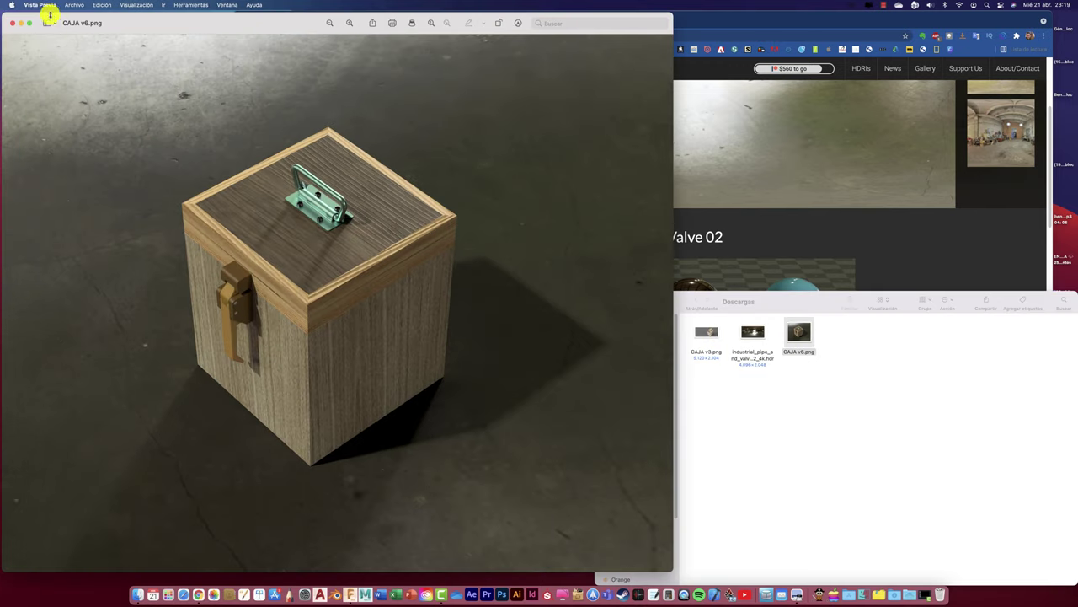
click(30, 23)
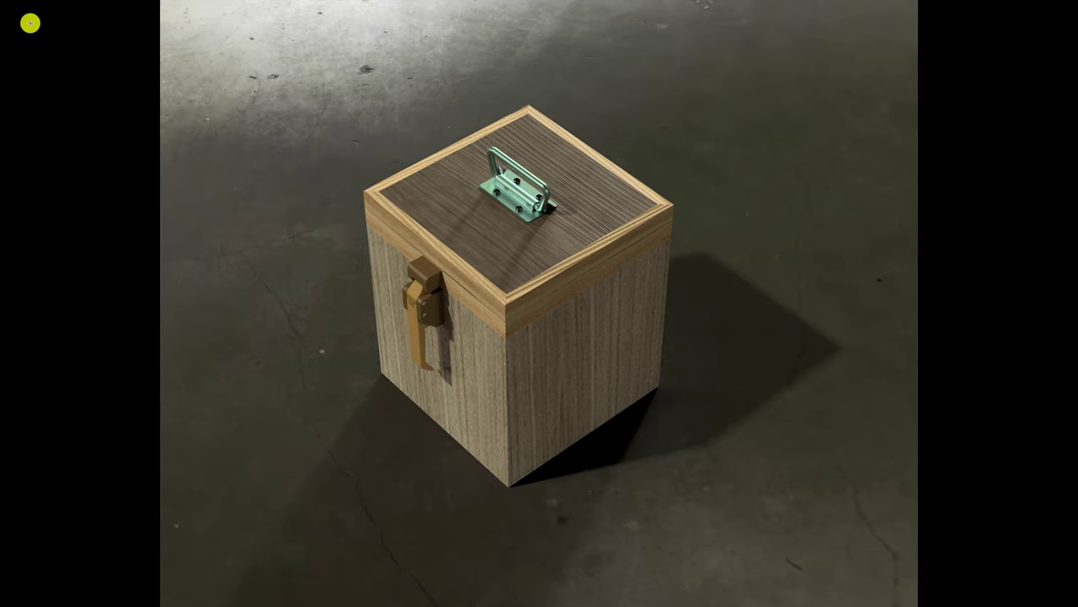